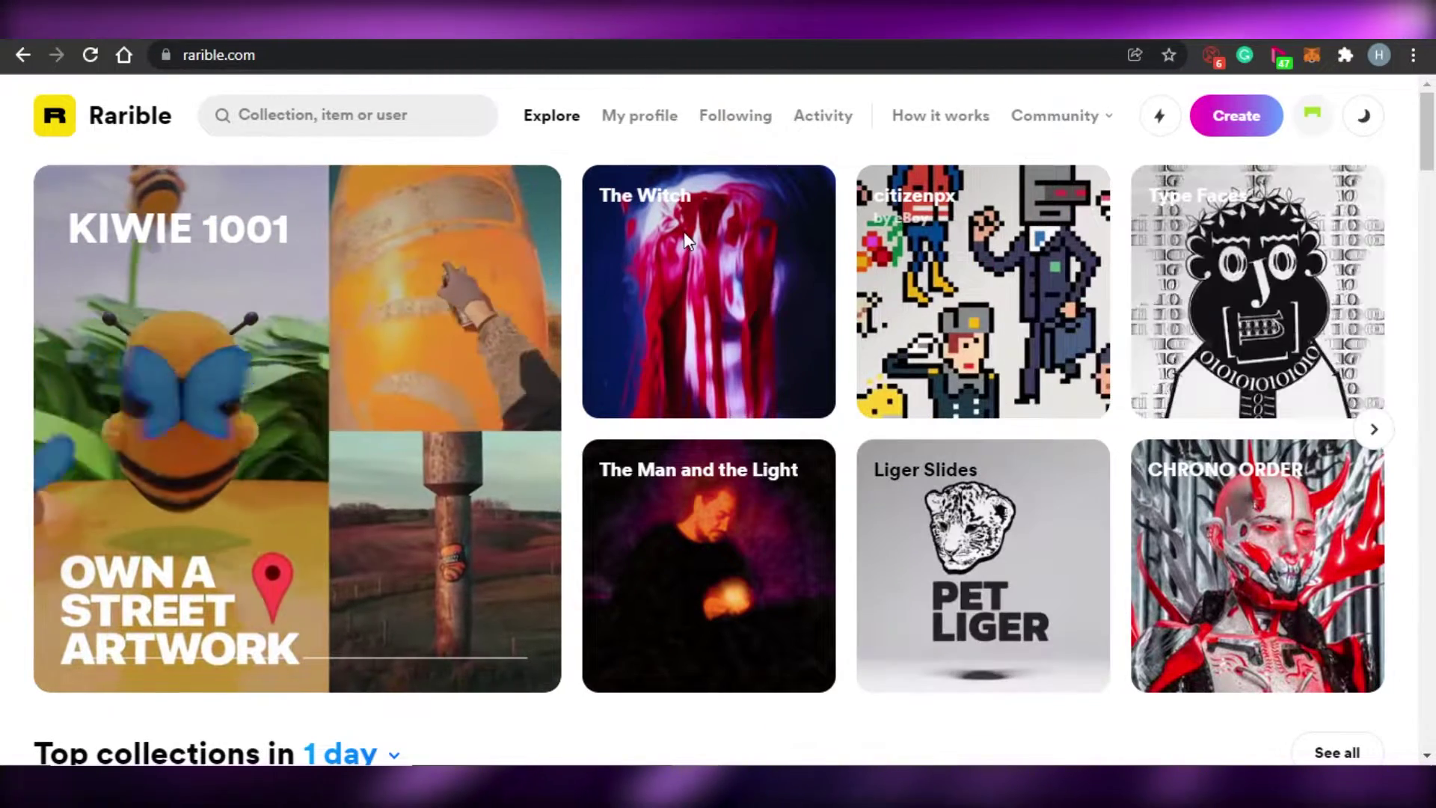
Browse the Rarible home page from the featured collections down through the NFT listings and back up.
scroll(1432, 174, down, 3)
drag(1432, 174, 1432, 490)
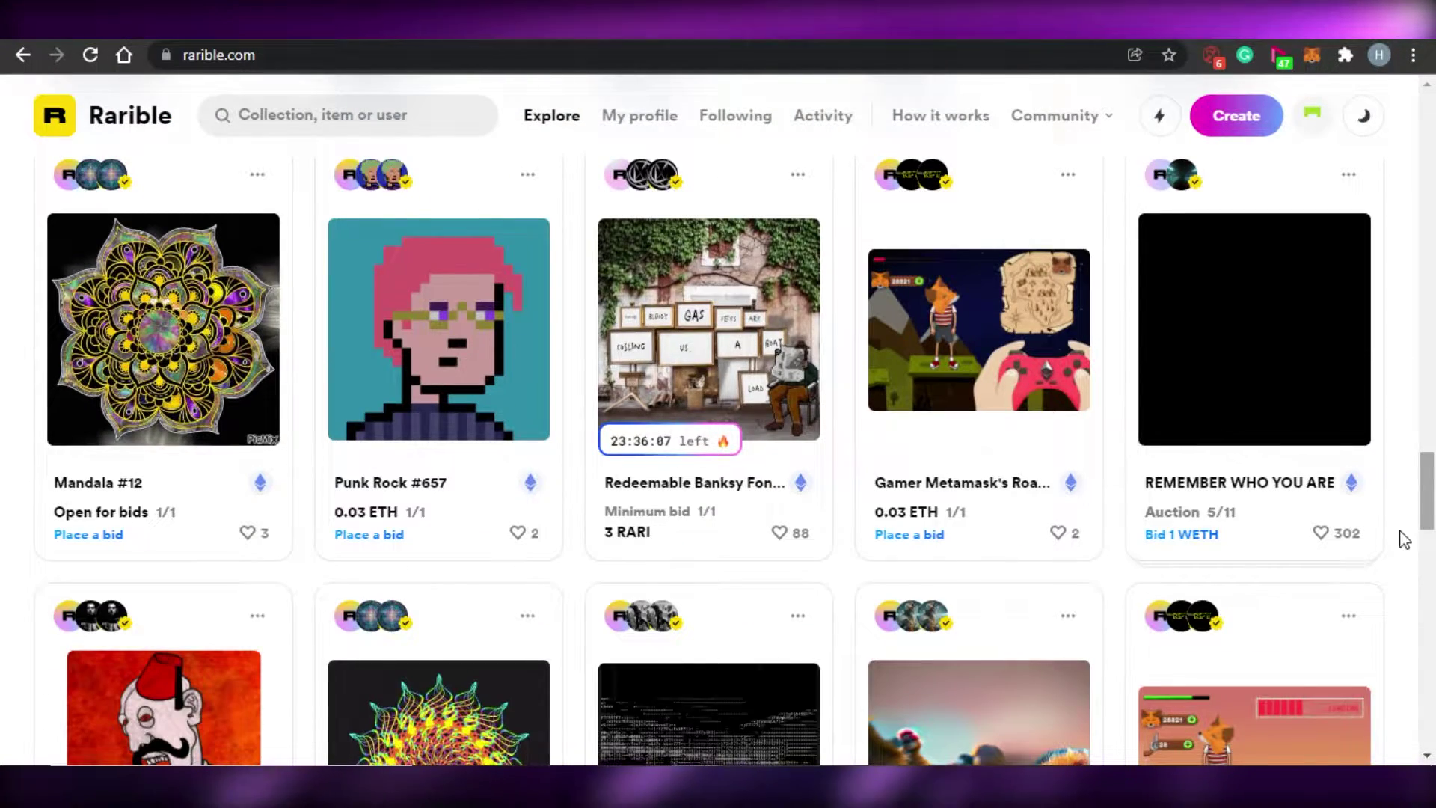
drag(1432, 498, 1432, 531)
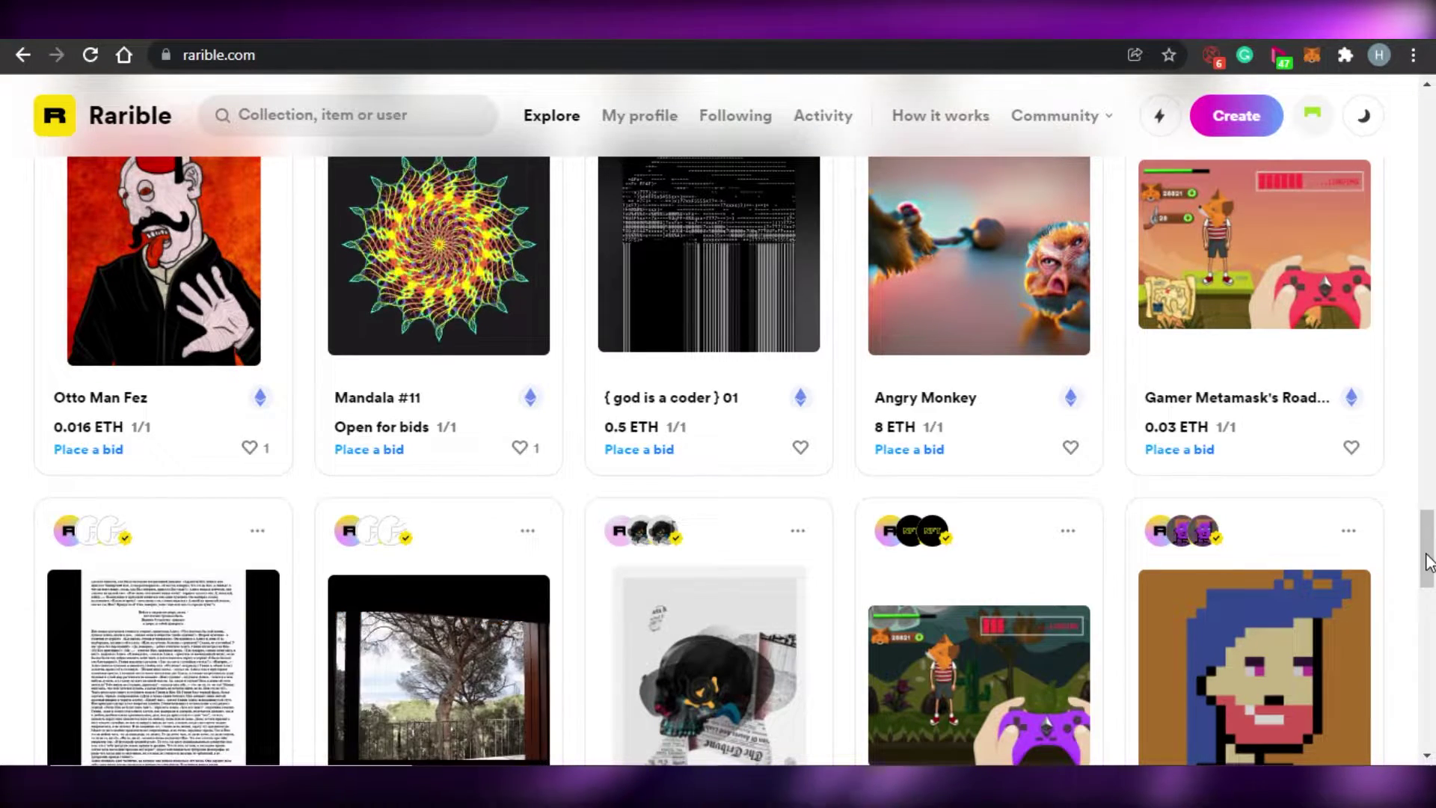
click(1432, 393)
drag(1431, 404, 1392, 101)
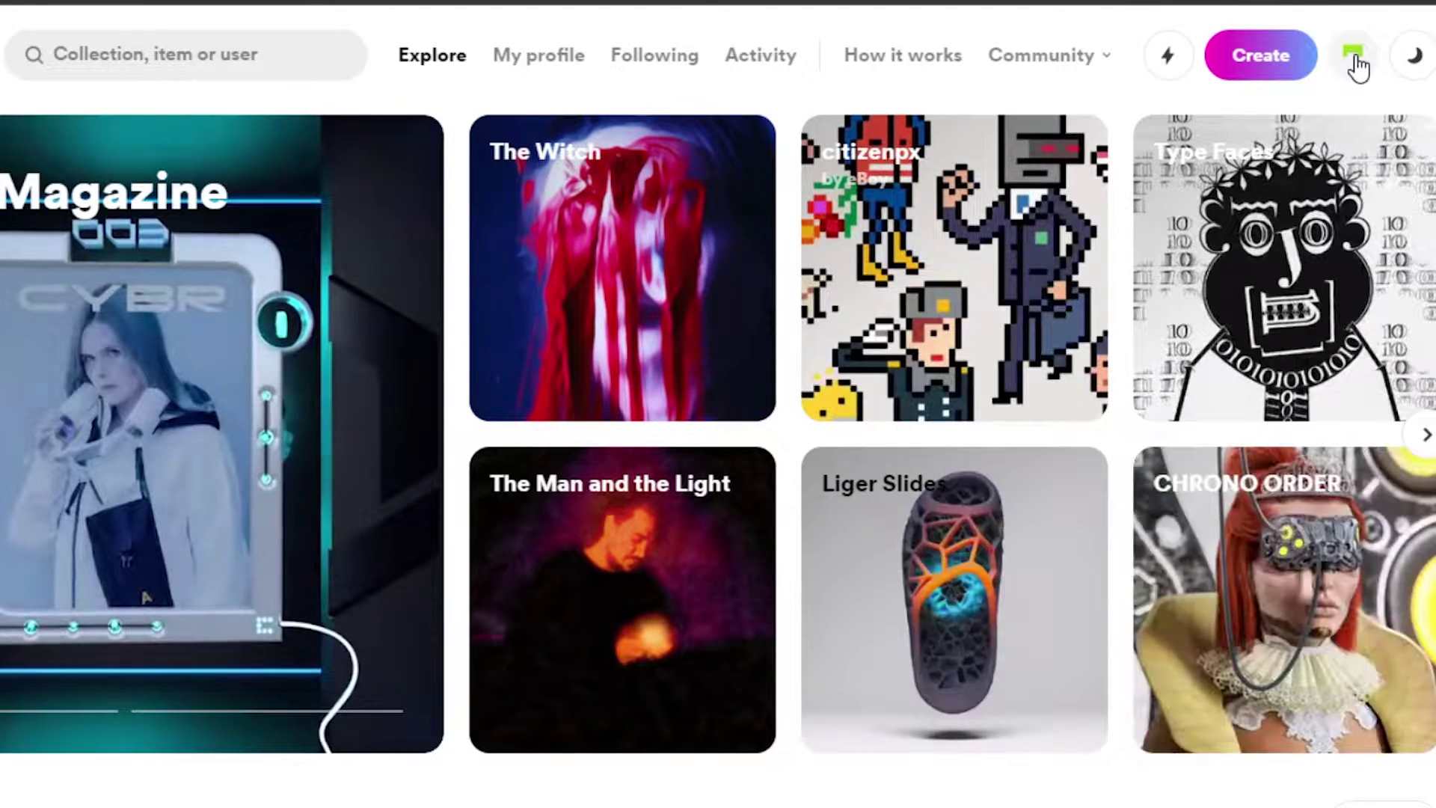
Review the home page's top collections, hot bids, top sellers and live auctions sections.
click(1355, 60)
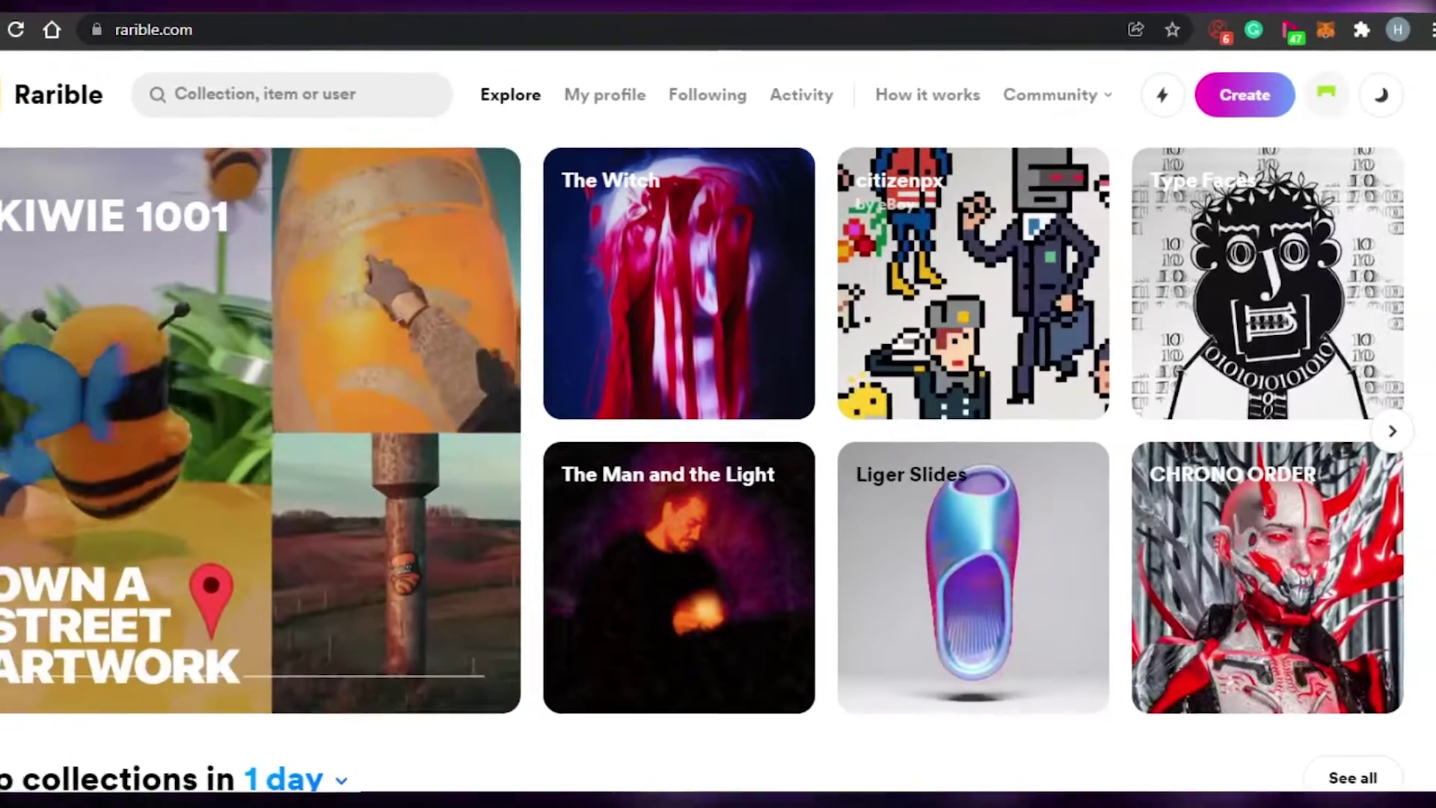
scroll(718, 449, down, 5)
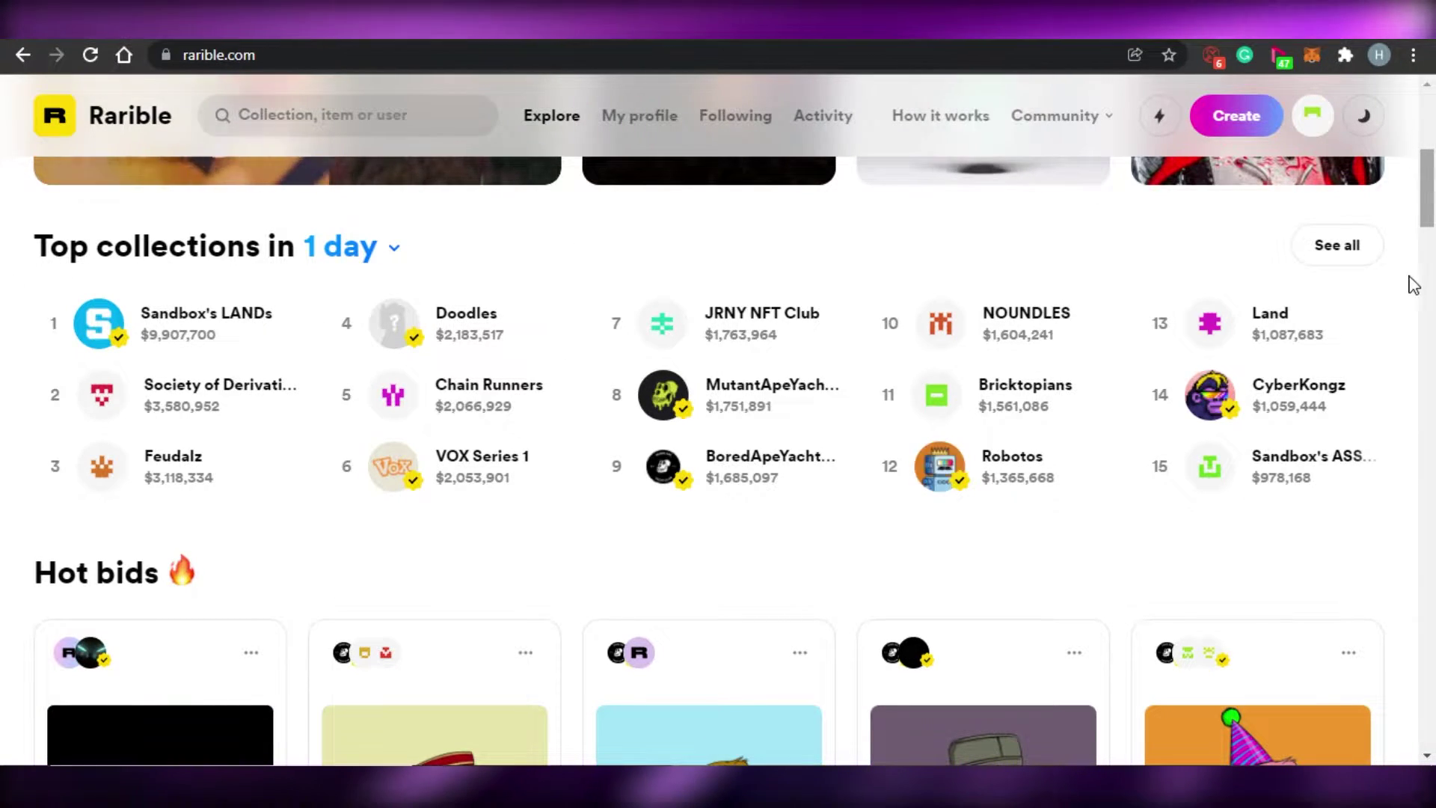
scroll(1414, 285, down, 10)
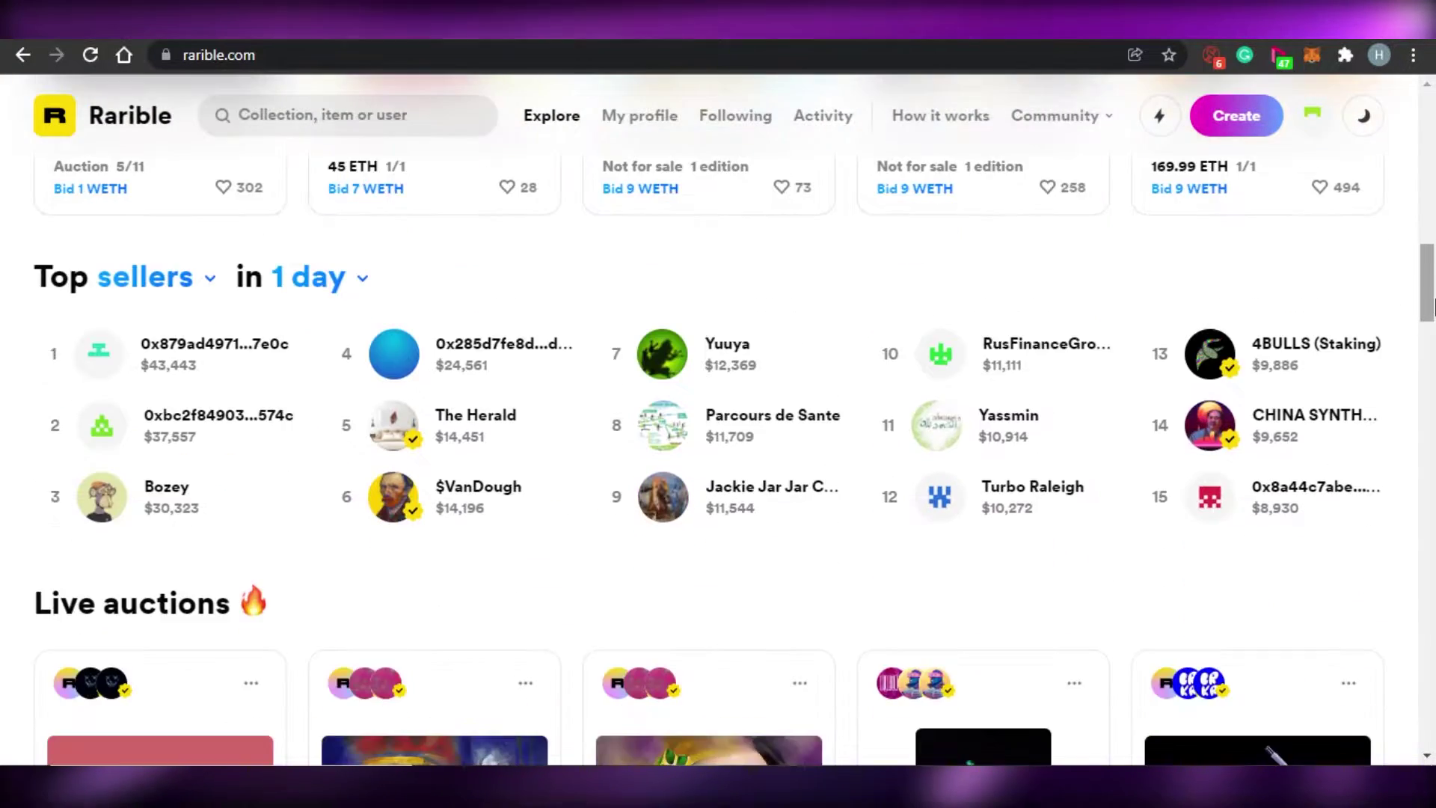
Open the full top collections list and examine the 7-day ranking's volumes and average prices.
scroll(1432, 306, up, 10)
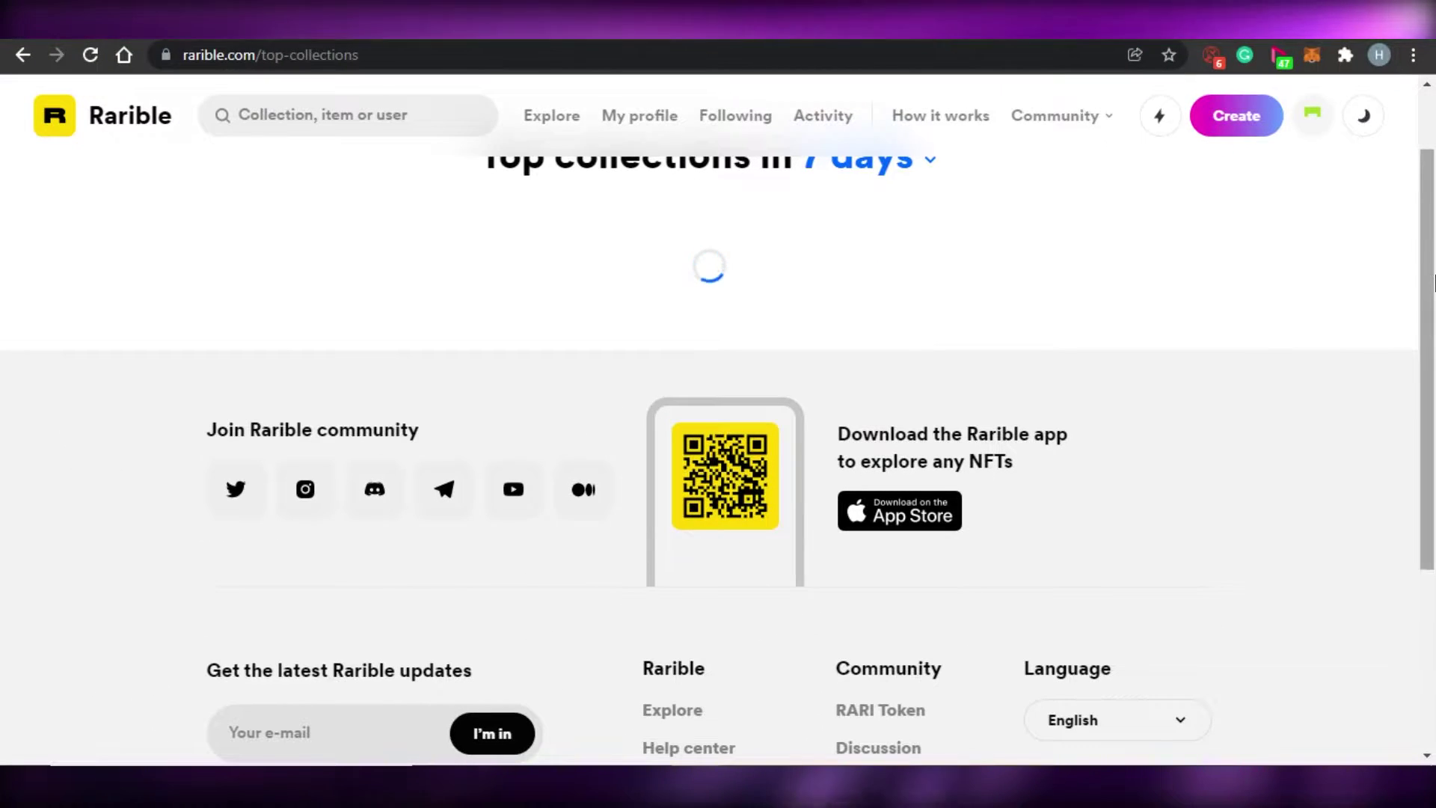
drag(1431, 212, 1430, 157)
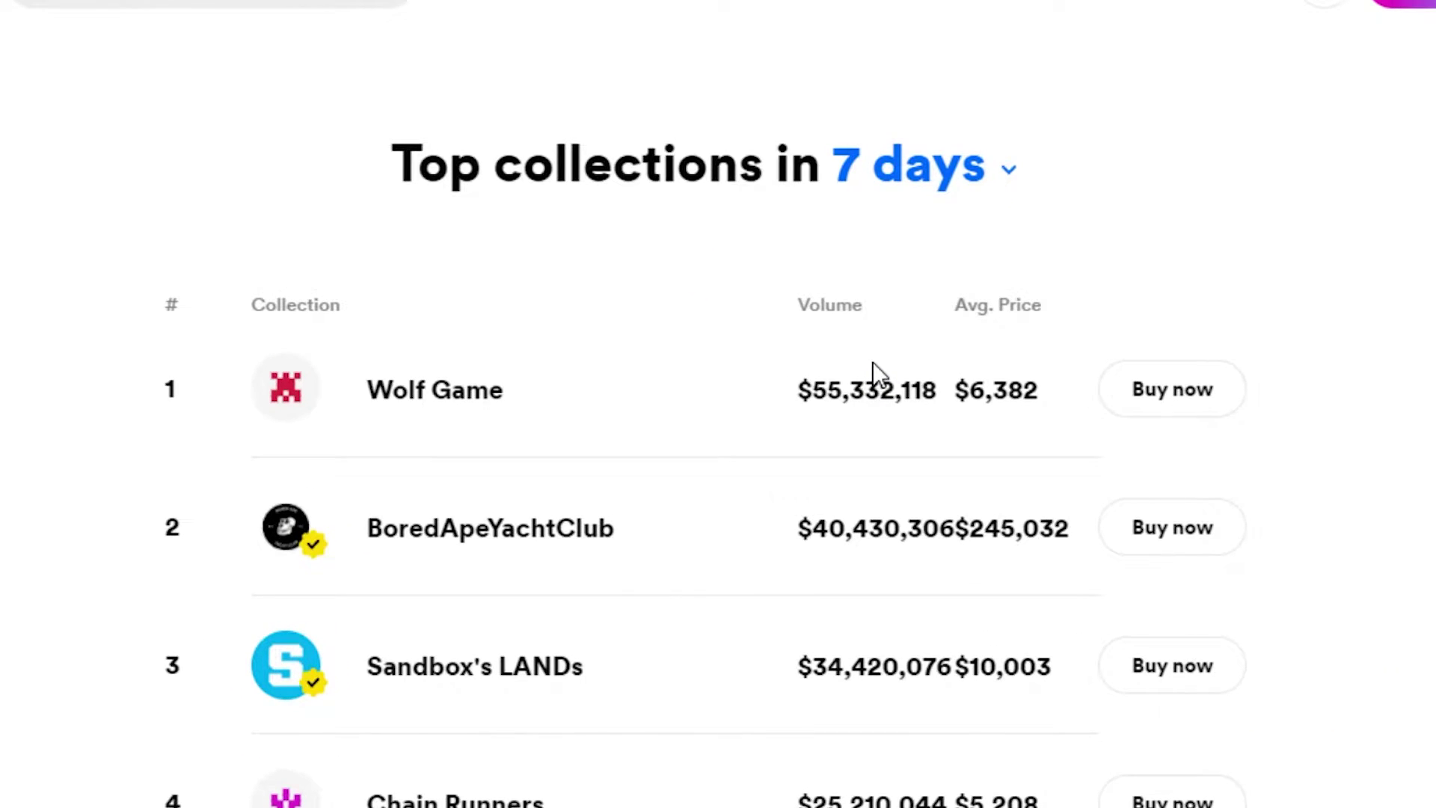
scroll(718, 404, down, 8)
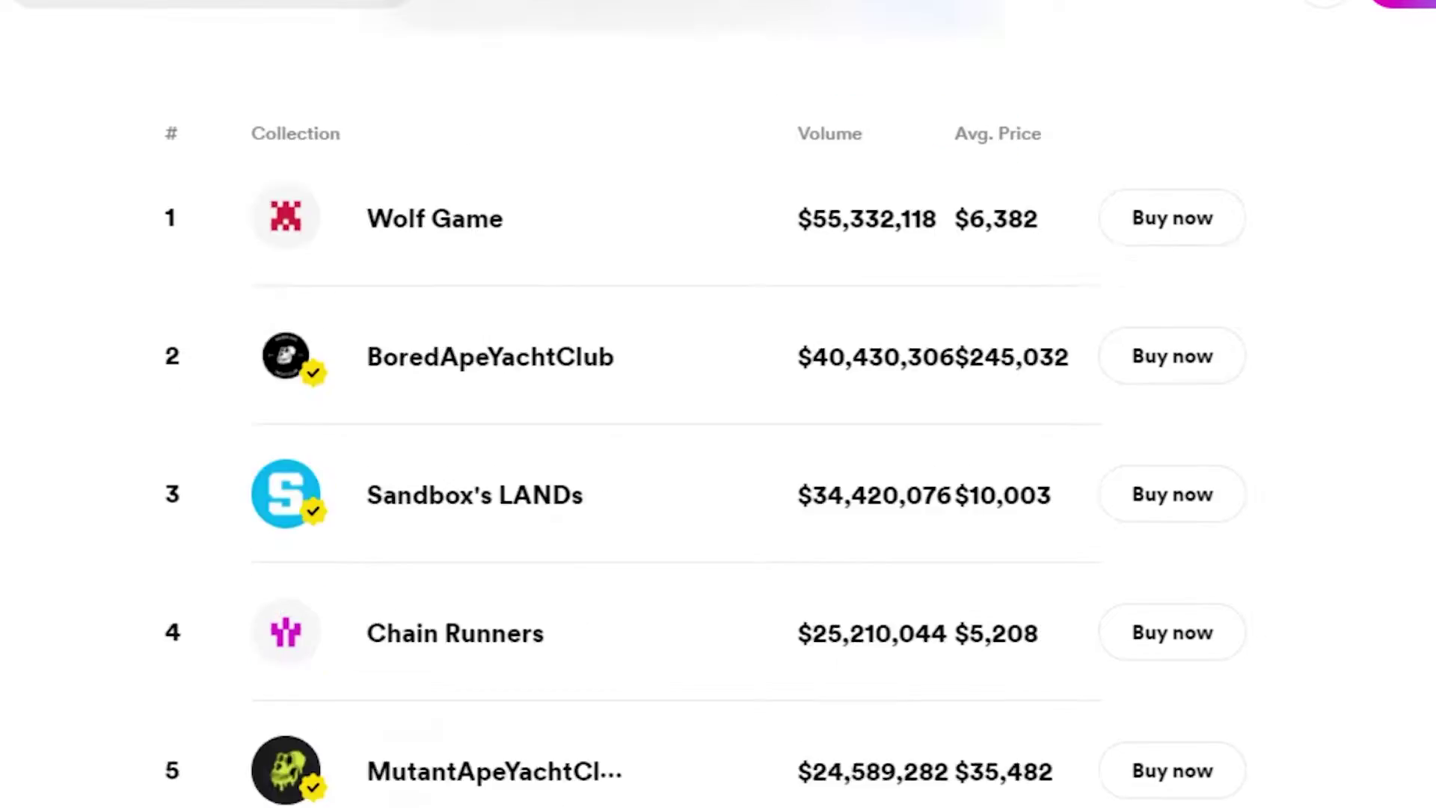
scroll(718, 404, up, 4)
scroll(718, 404, down, 6)
scroll(718, 404, down, 7)
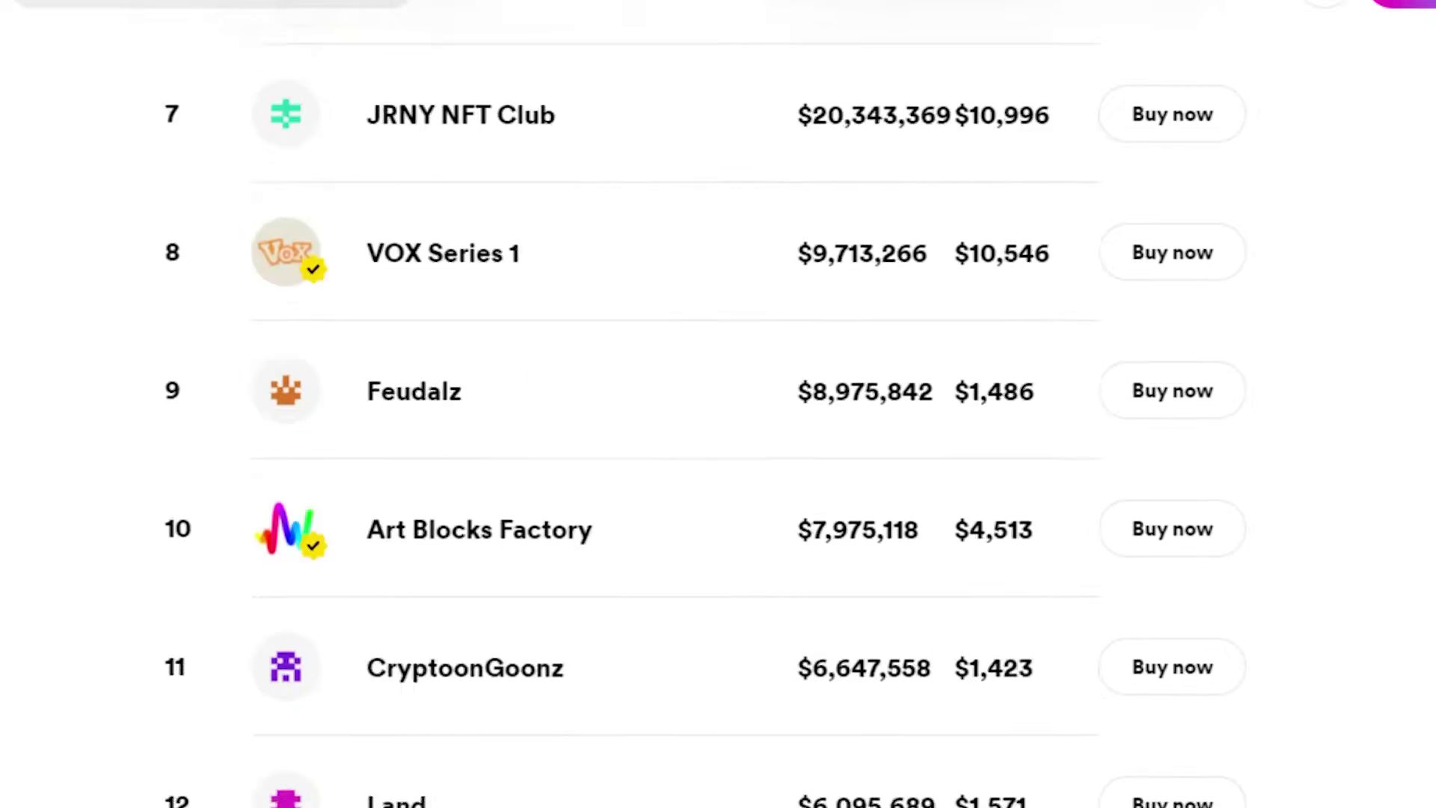
scroll(718, 404, up, 13)
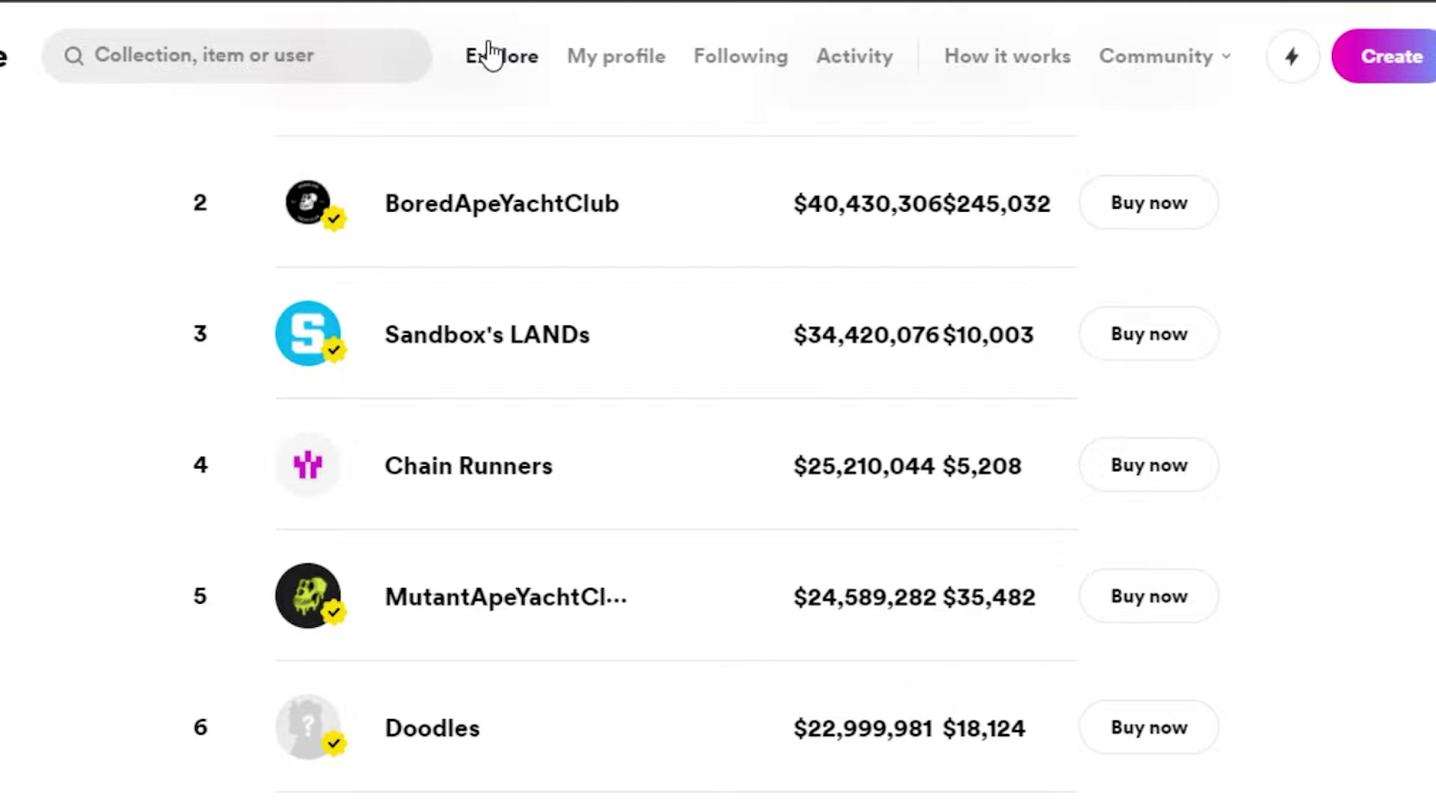
Return to the Explore page and look through its sections down to the recently added NFTs and their filters.
click(495, 55)
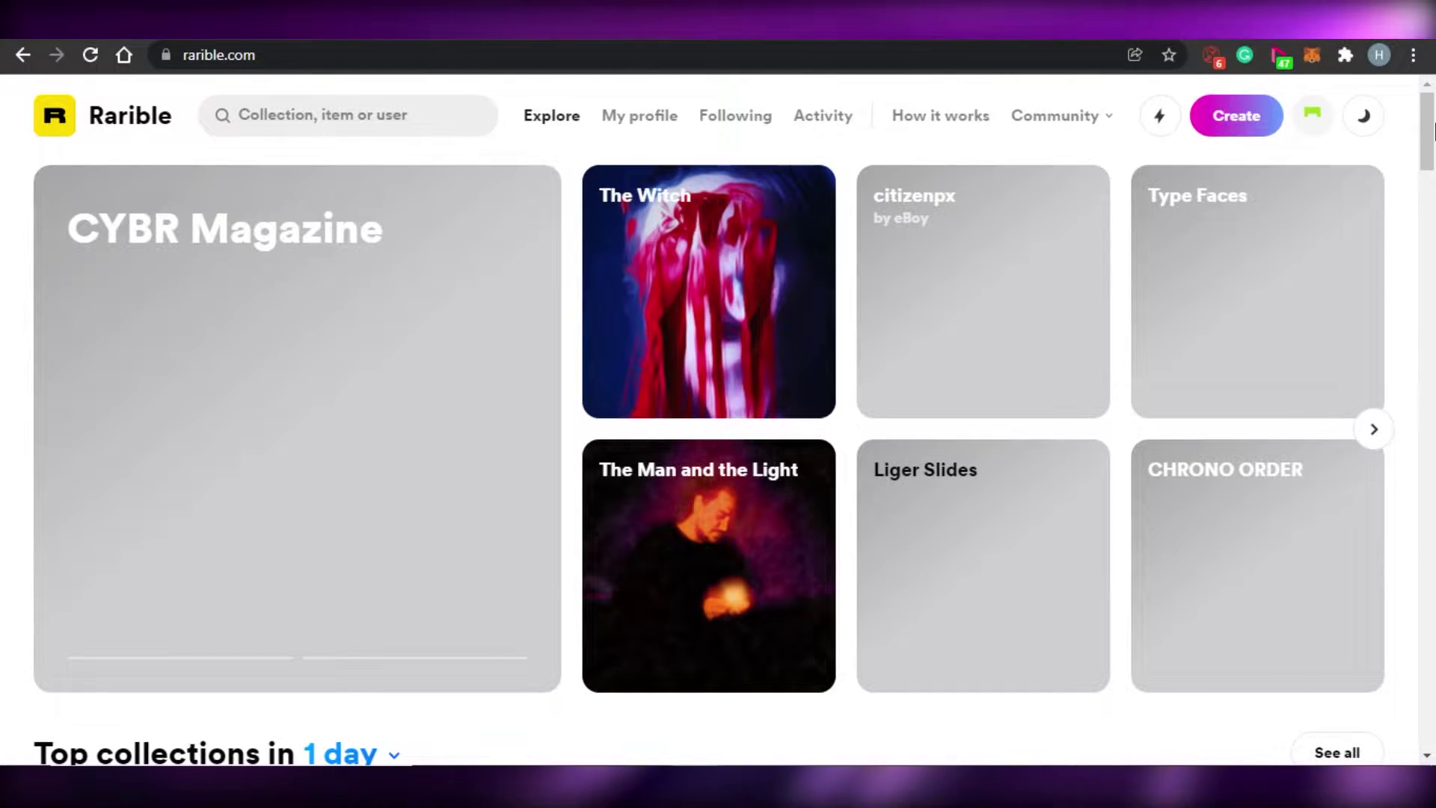
scroll(1412, 148, down, 3)
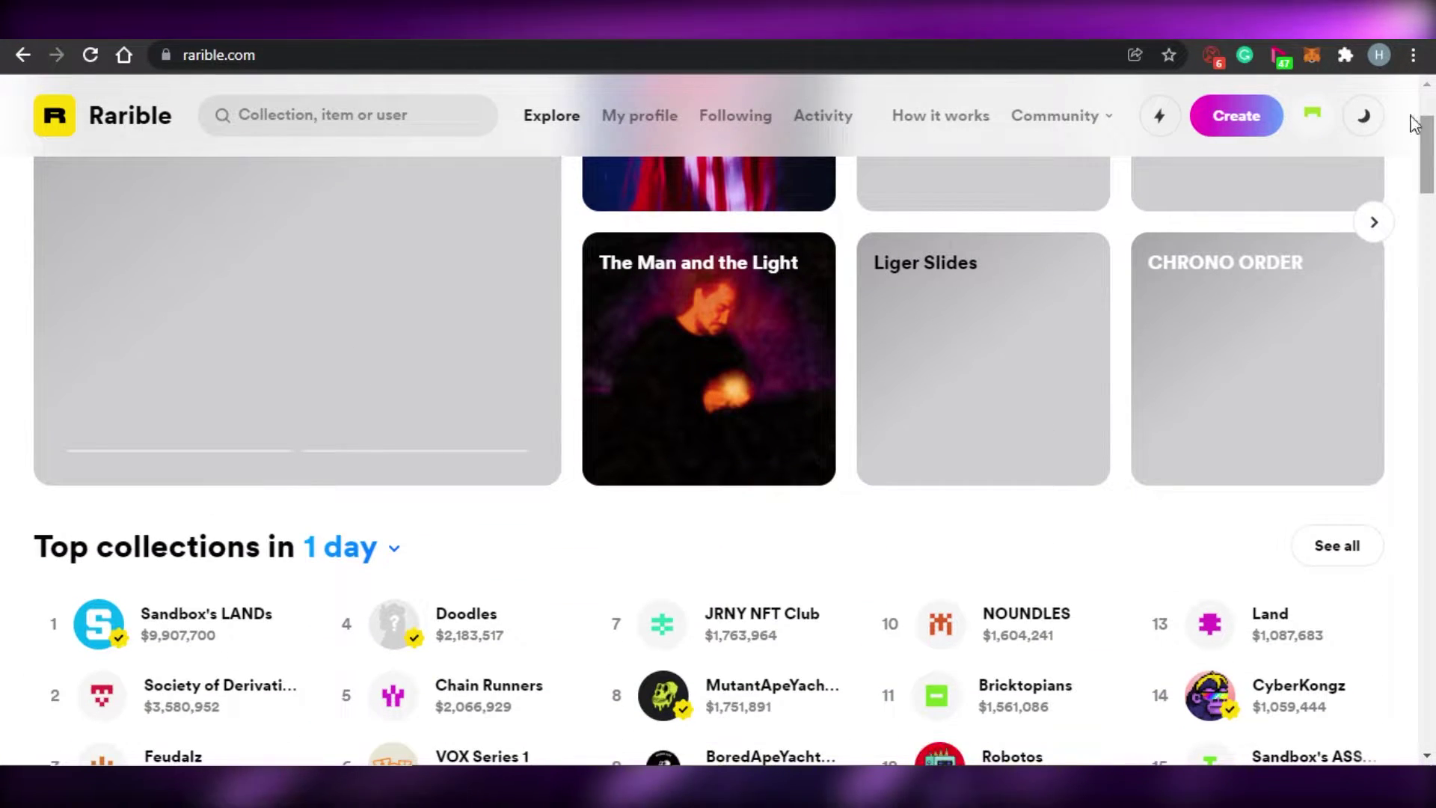
scroll(868, 243, down, 7)
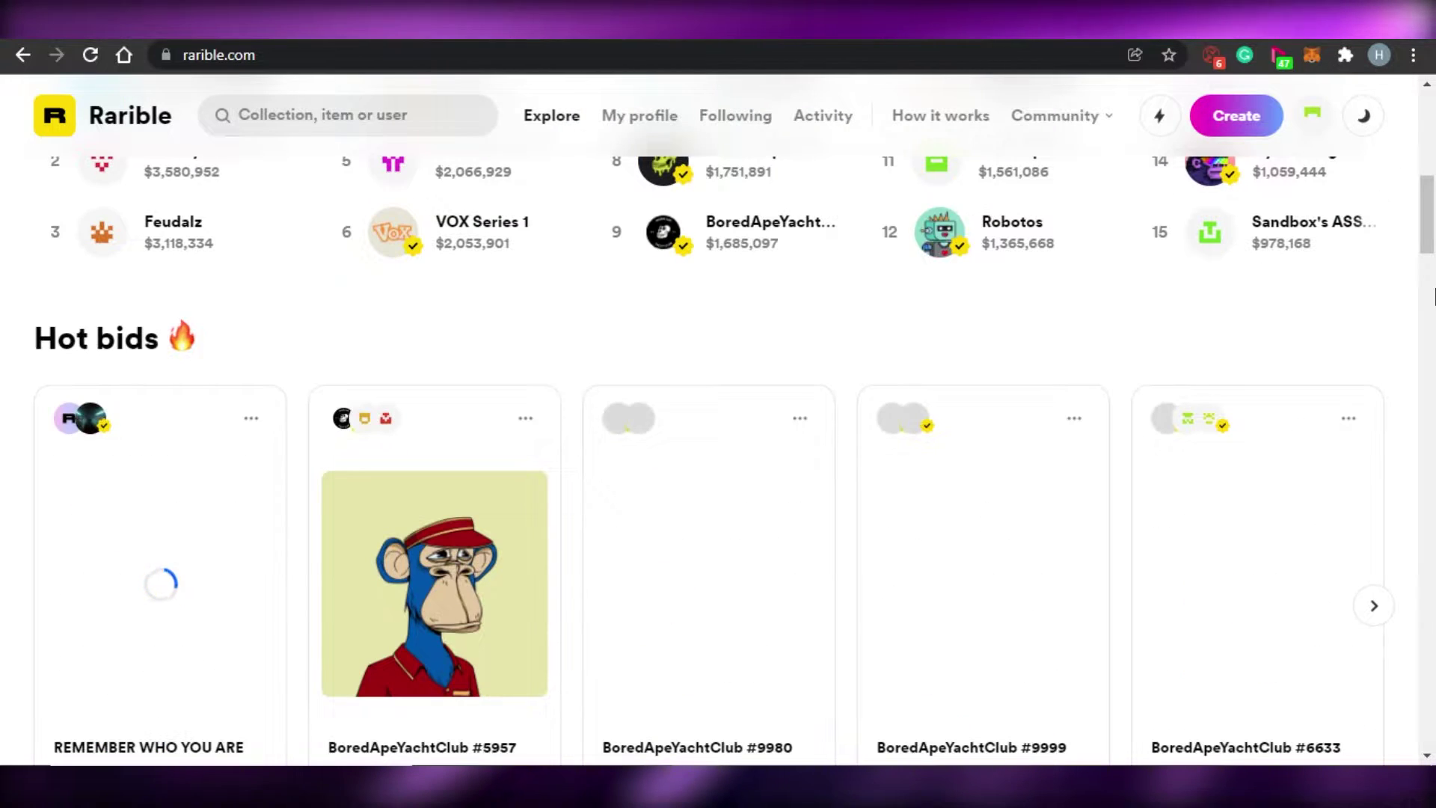
scroll(1433, 297, down, 12)
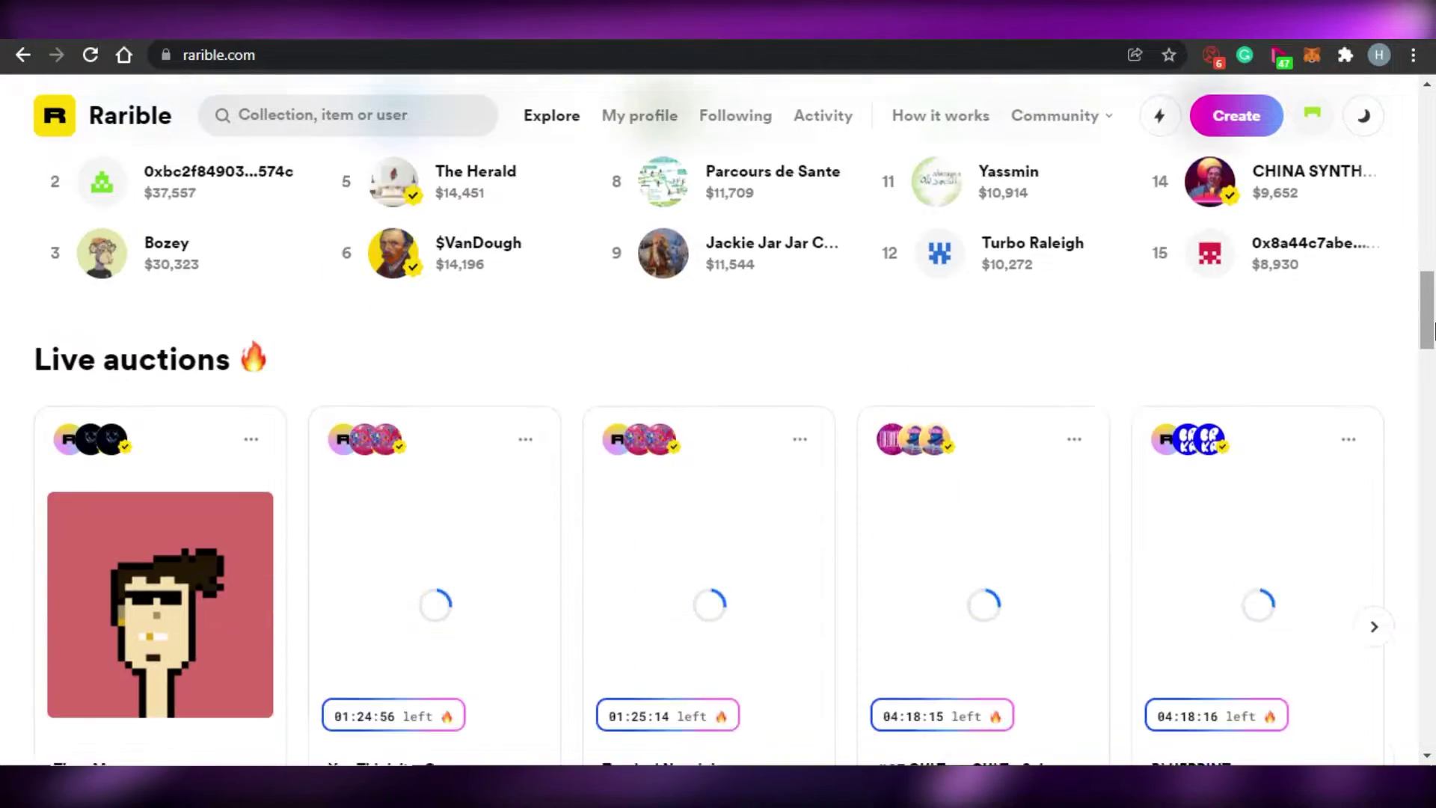
drag(1433, 329, 1432, 433)
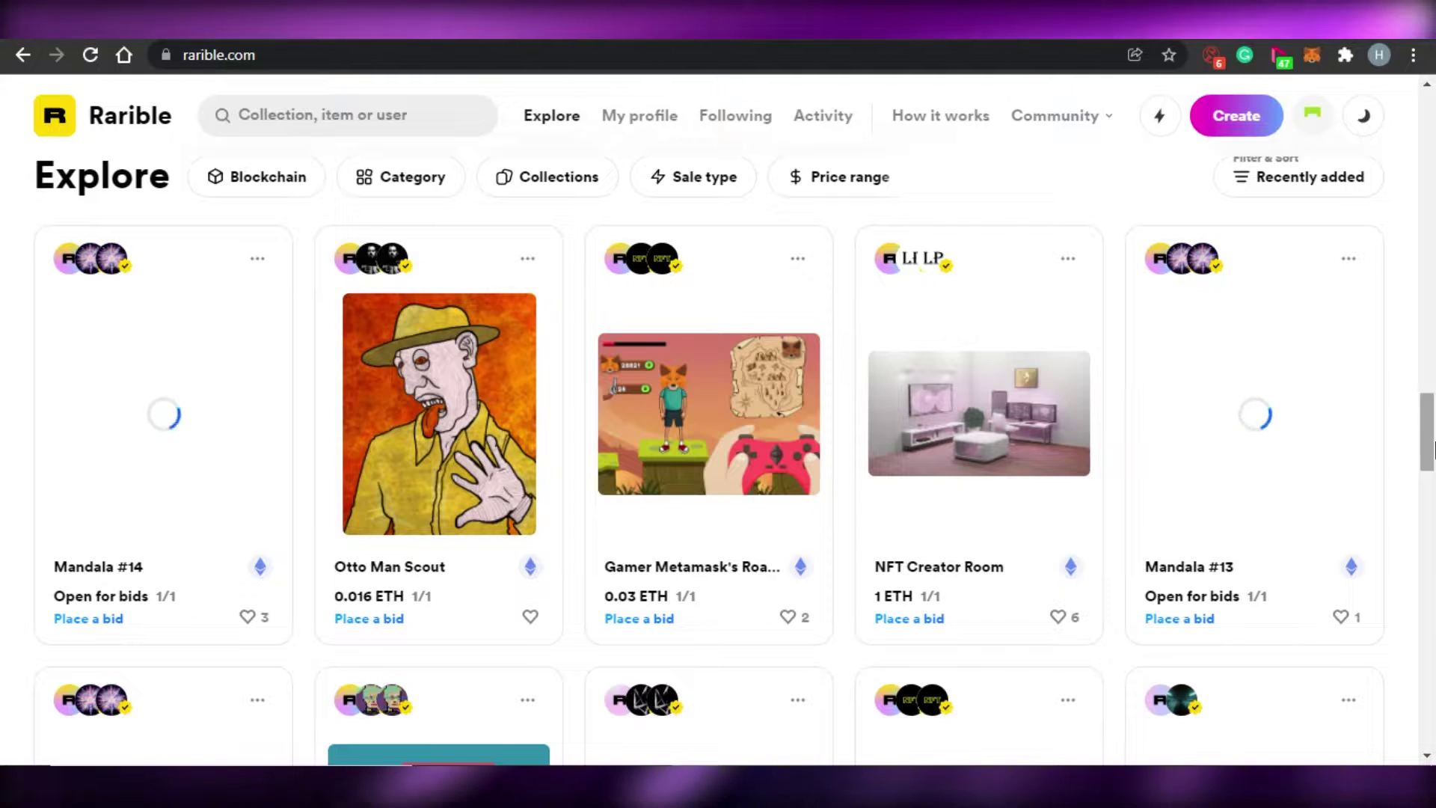
mouse_move(1433, 449)
mouse_down()
mouse_move(1433, 551)
mouse_move(1433, 352)
mouse_move(1432, 453)
mouse_up()
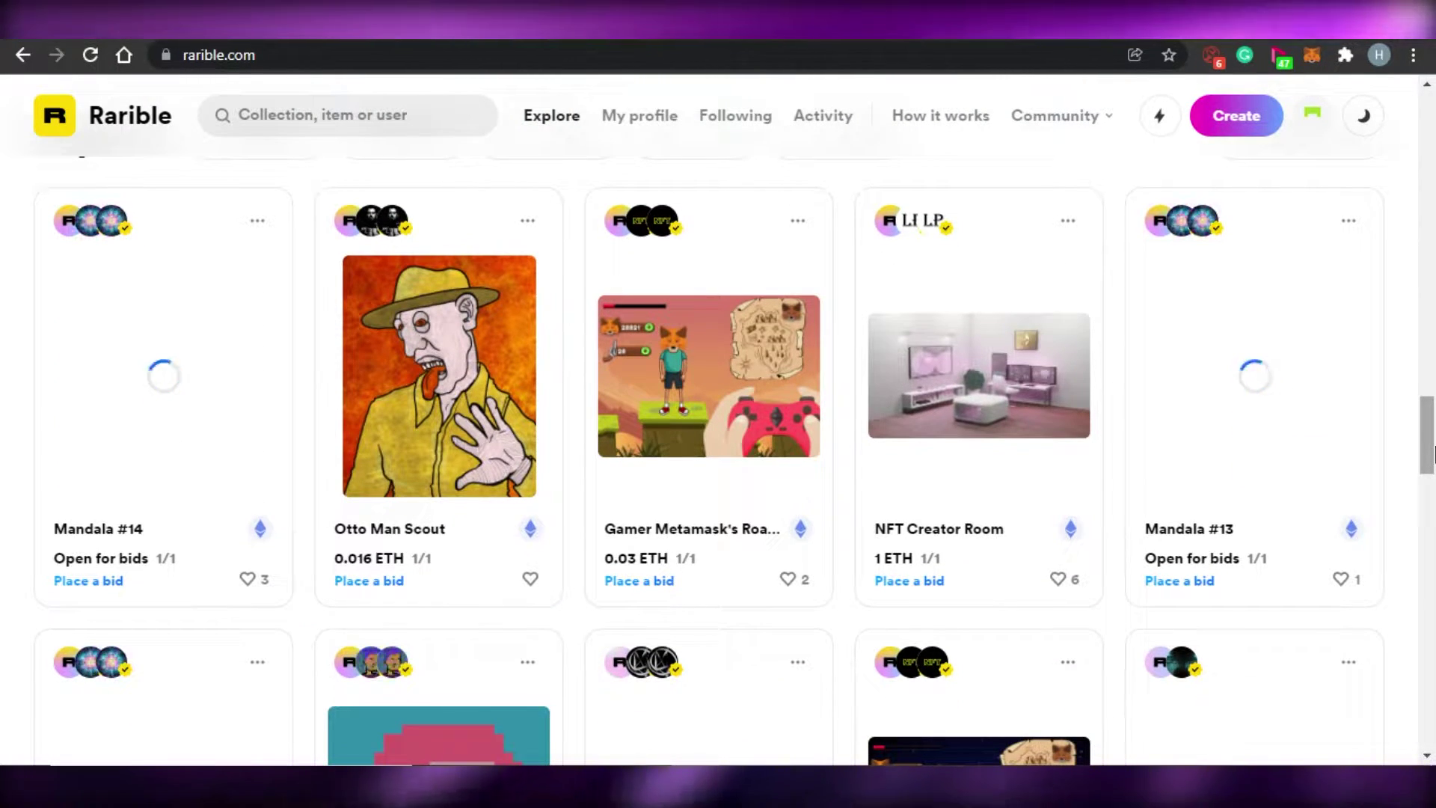
drag(1432, 471, 1433, 440)
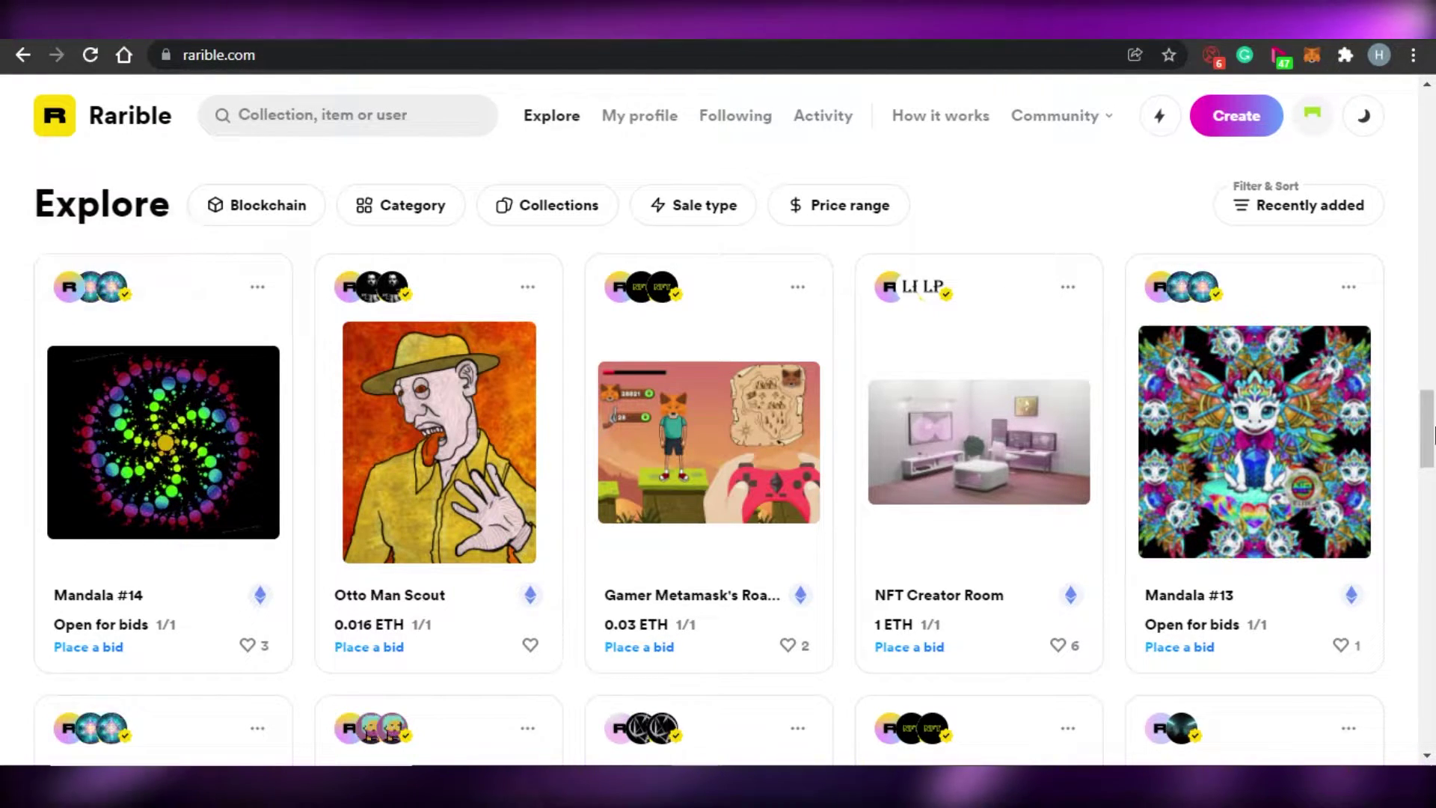
Browse the recently added NFTs for prices and bid options, and open the Otto Man Fez item.
drag(1428, 434, 1433, 479)
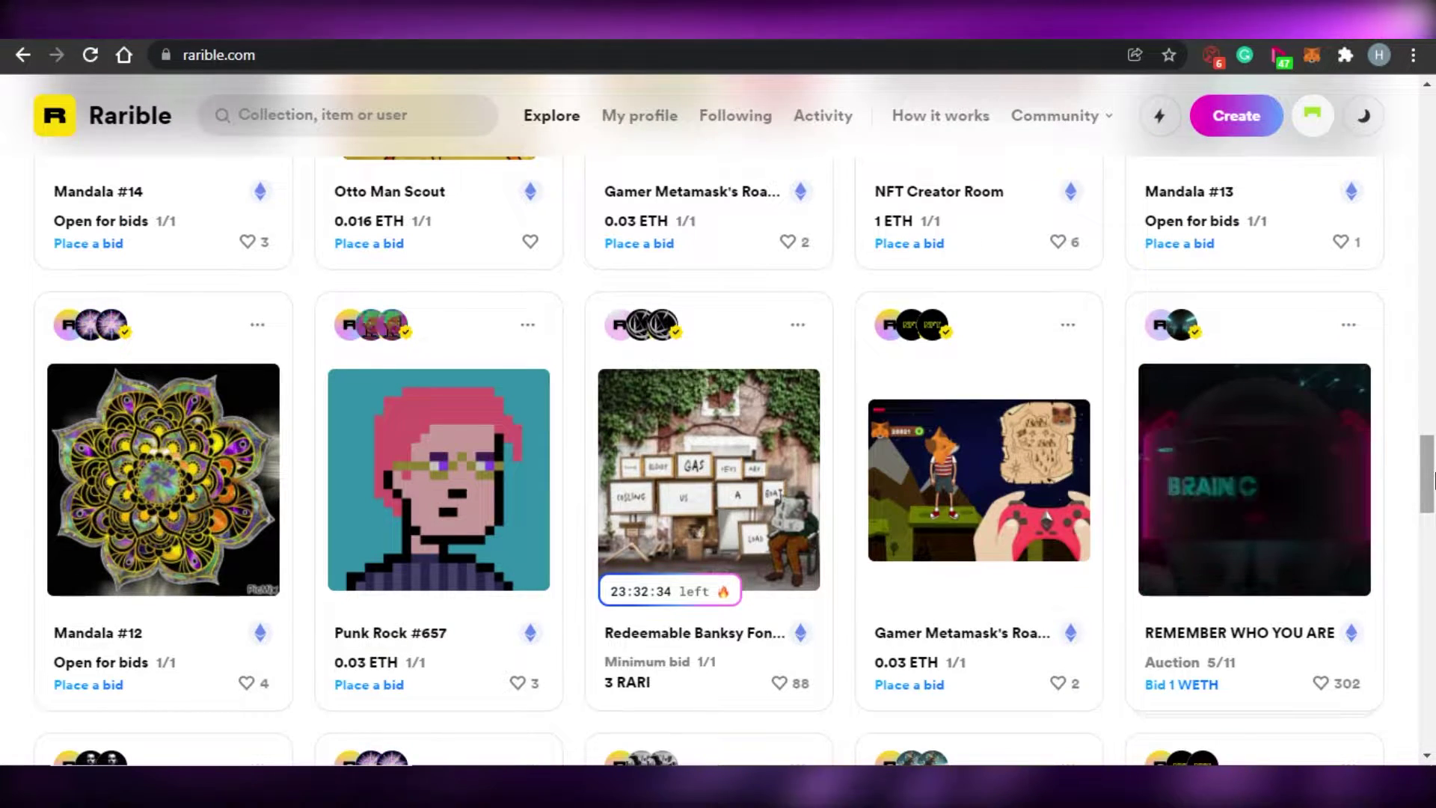
scroll(1432, 503, down, 1)
scroll(1432, 503, down, 3)
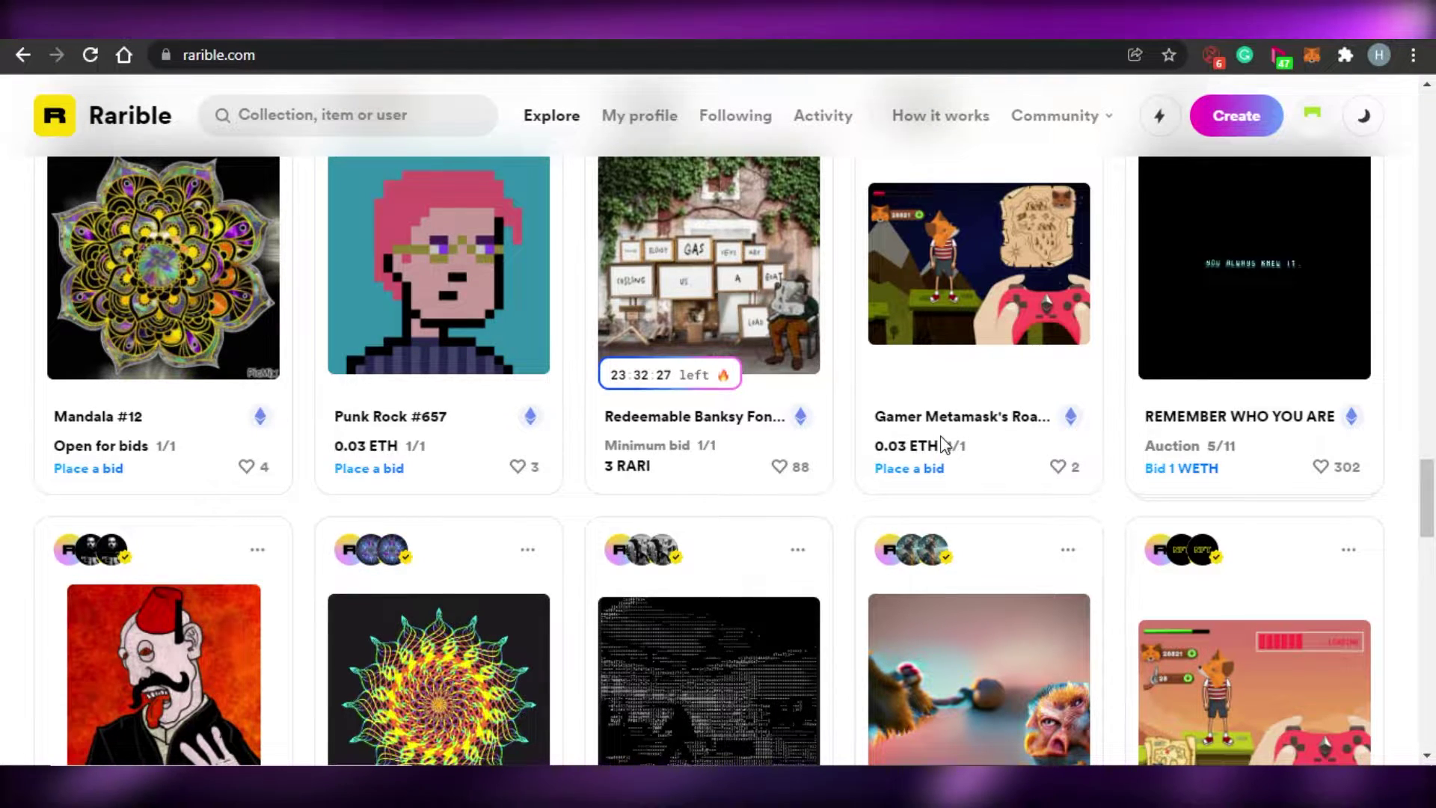
scroll(1434, 516, down, 10)
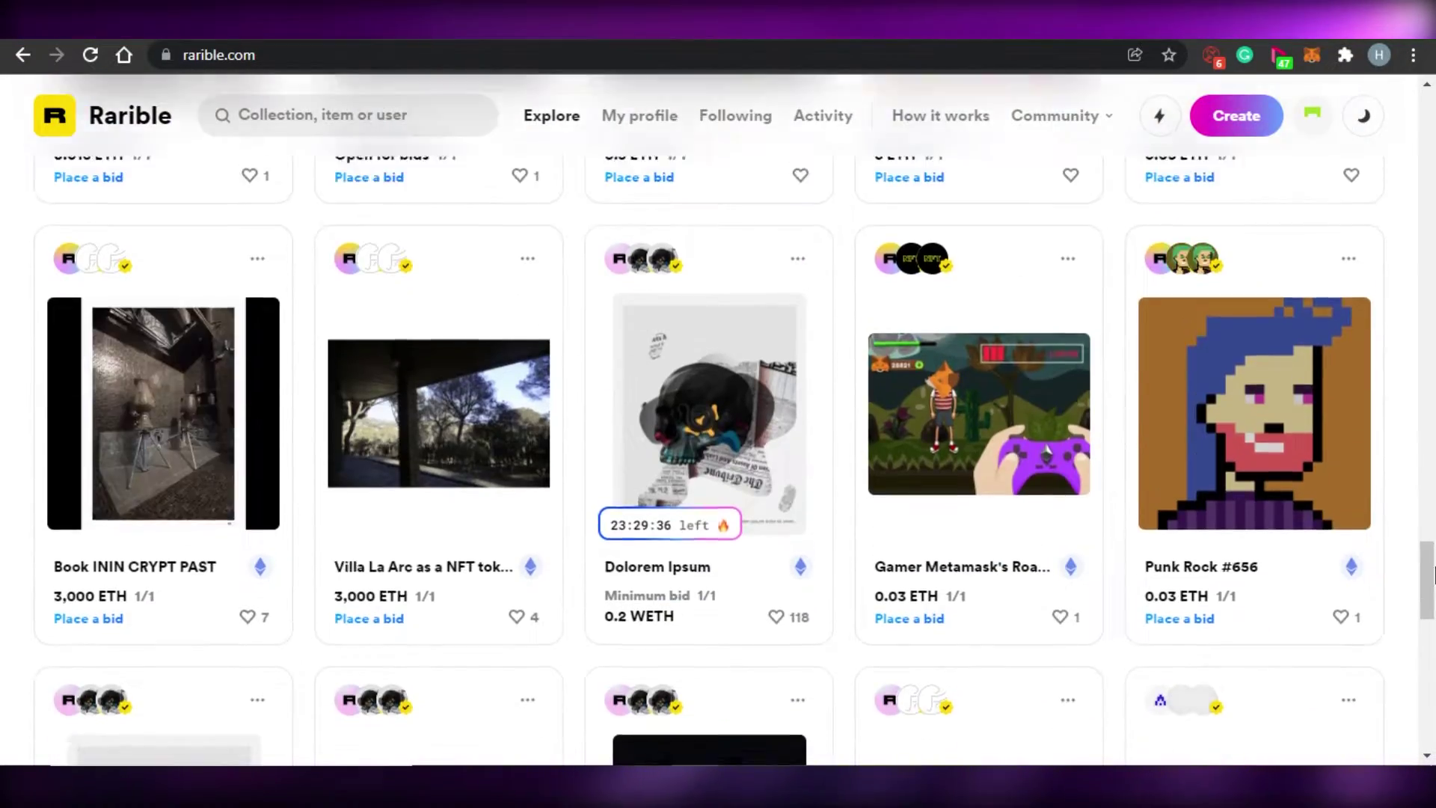
drag(1434, 574, 1433, 460)
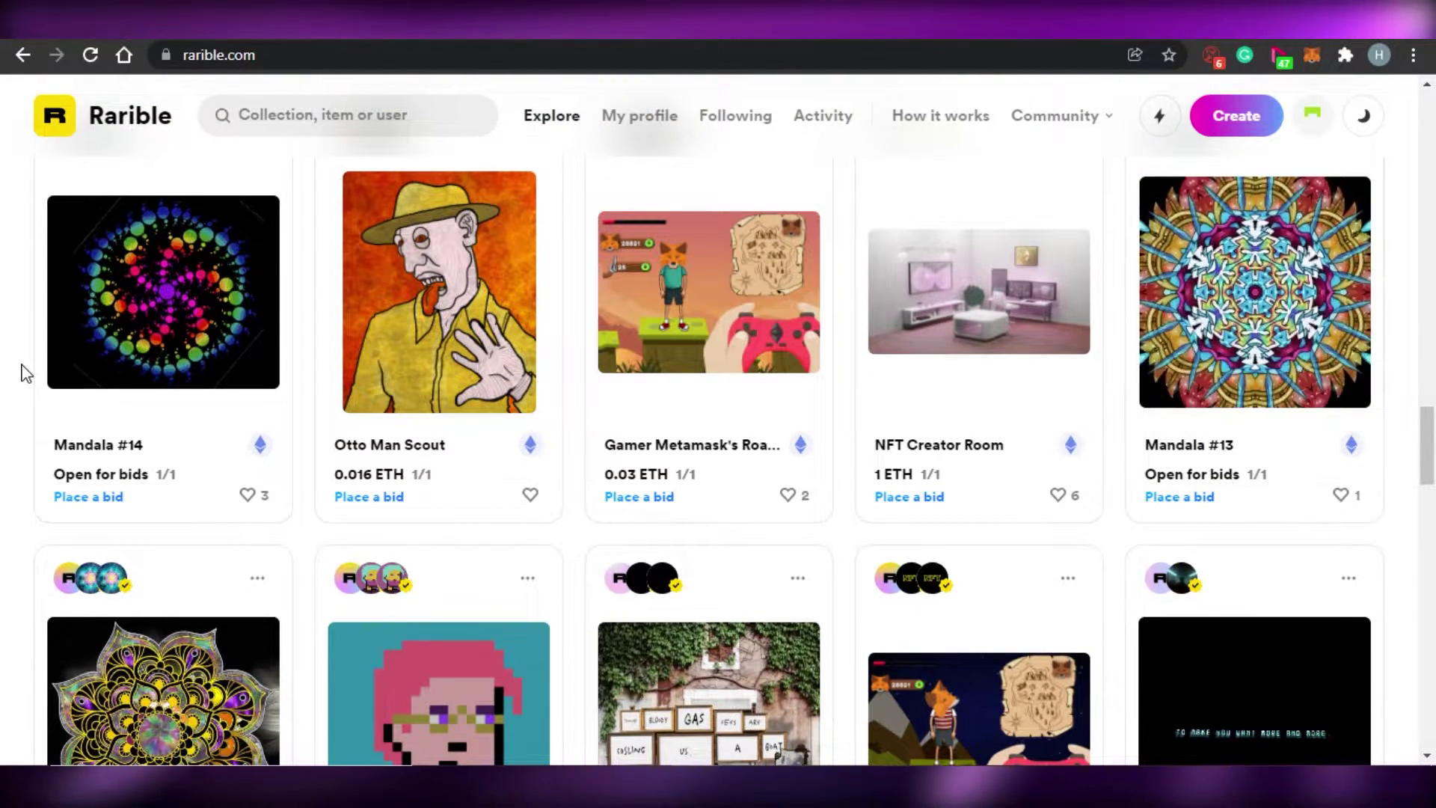
drag(1434, 441, 1434, 470)
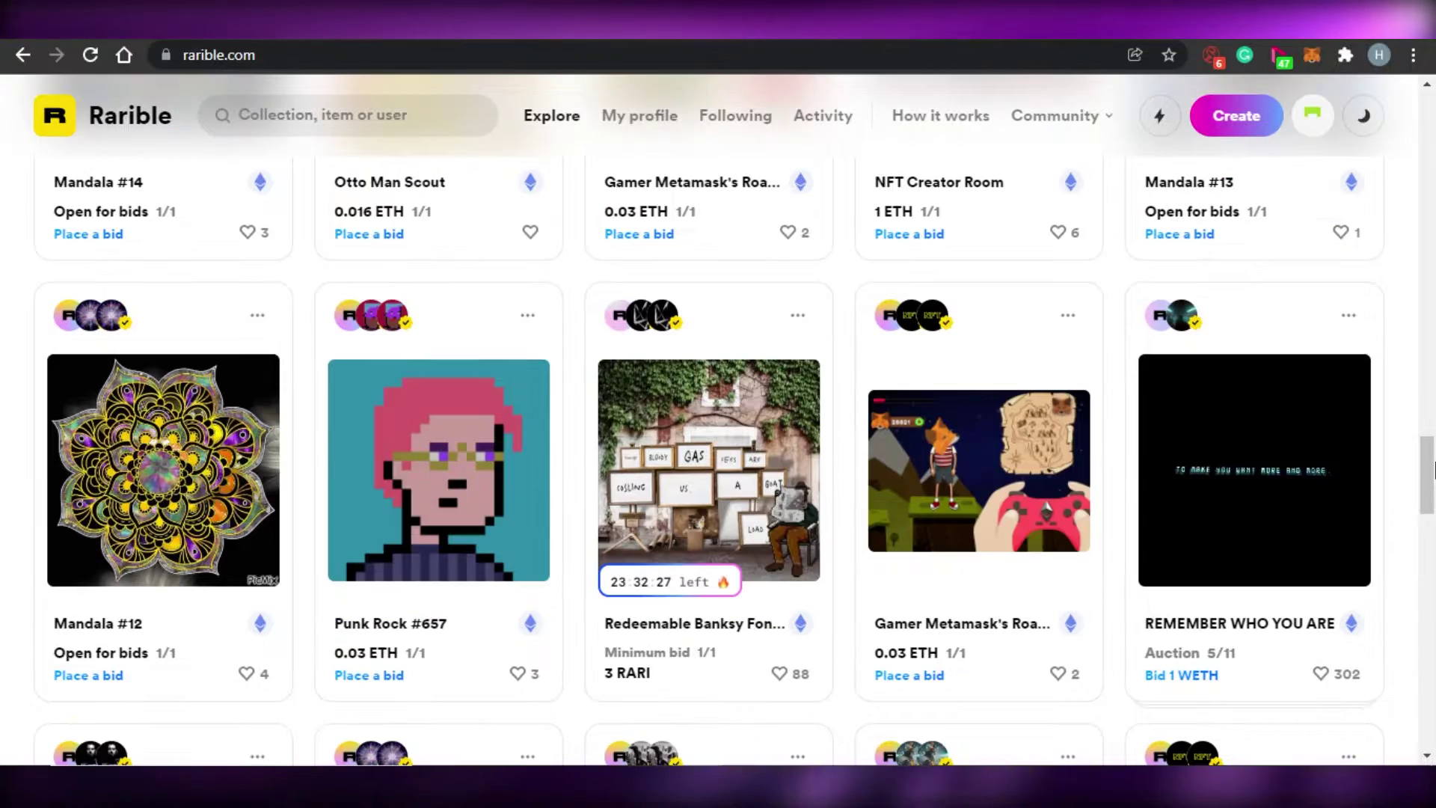
scroll(1434, 508, down, 3)
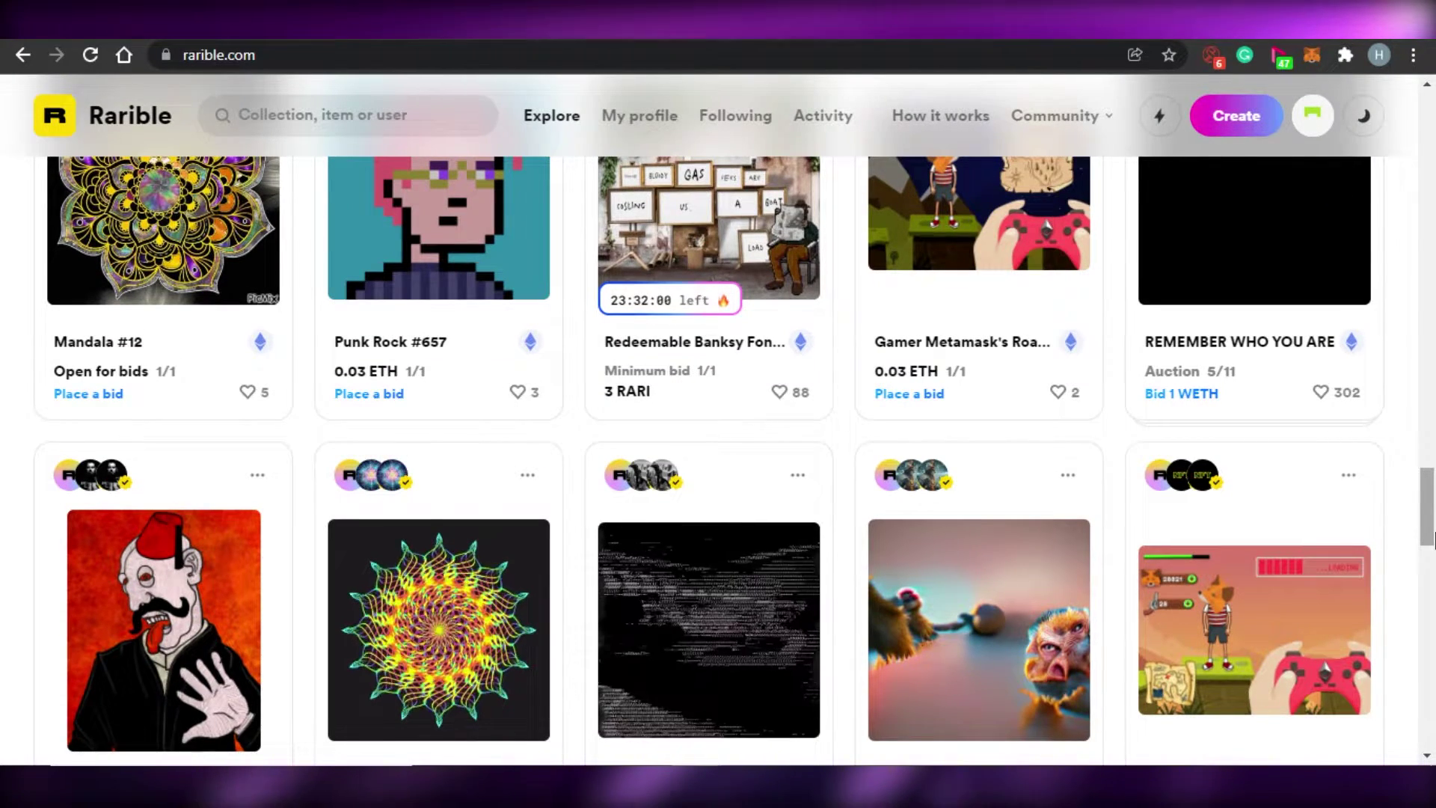
mouse_move(1433, 516)
mouse_down()
mouse_move(1433, 552)
mouse_move(1434, 487)
mouse_move(1433, 505)
mouse_up()
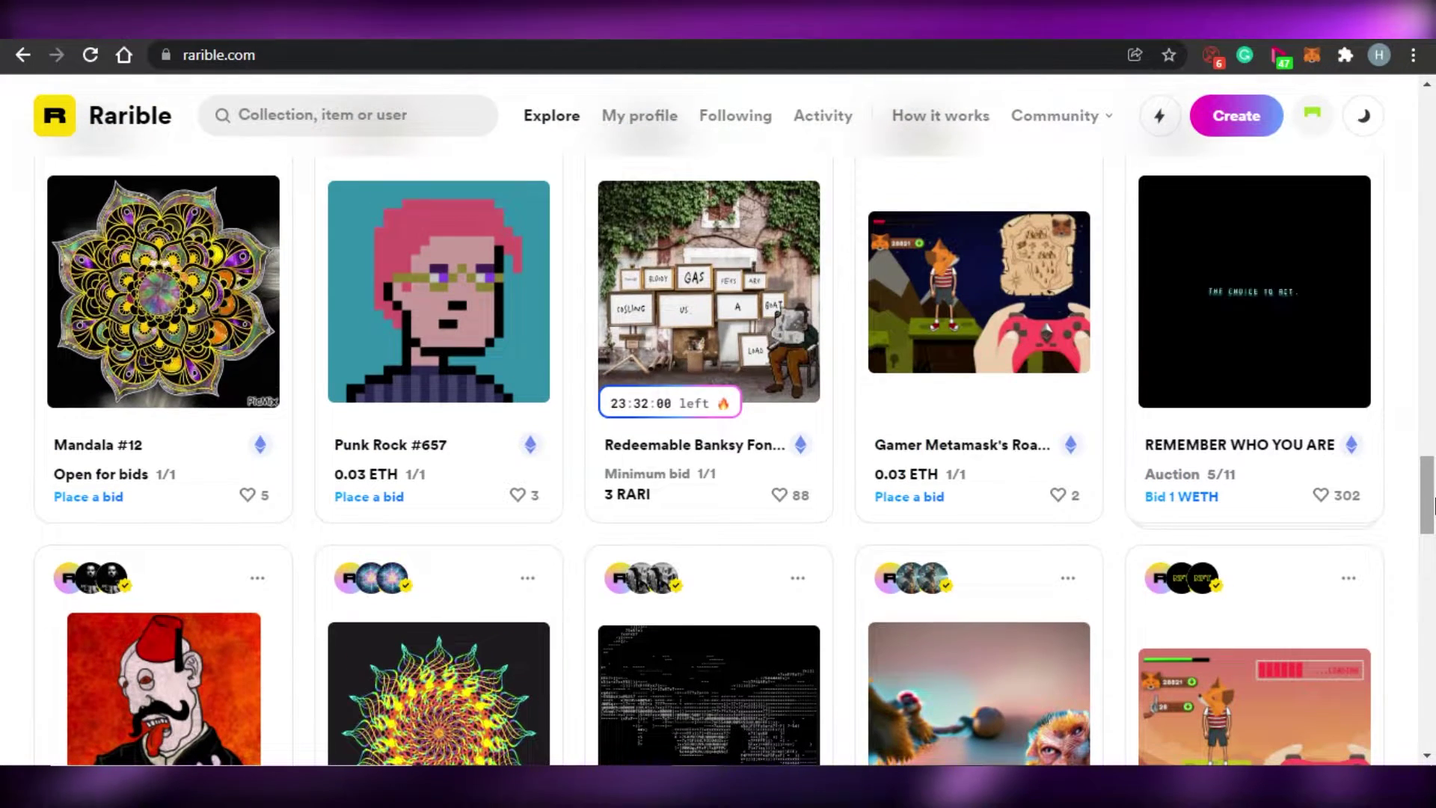
drag(1432, 505, 1432, 545)
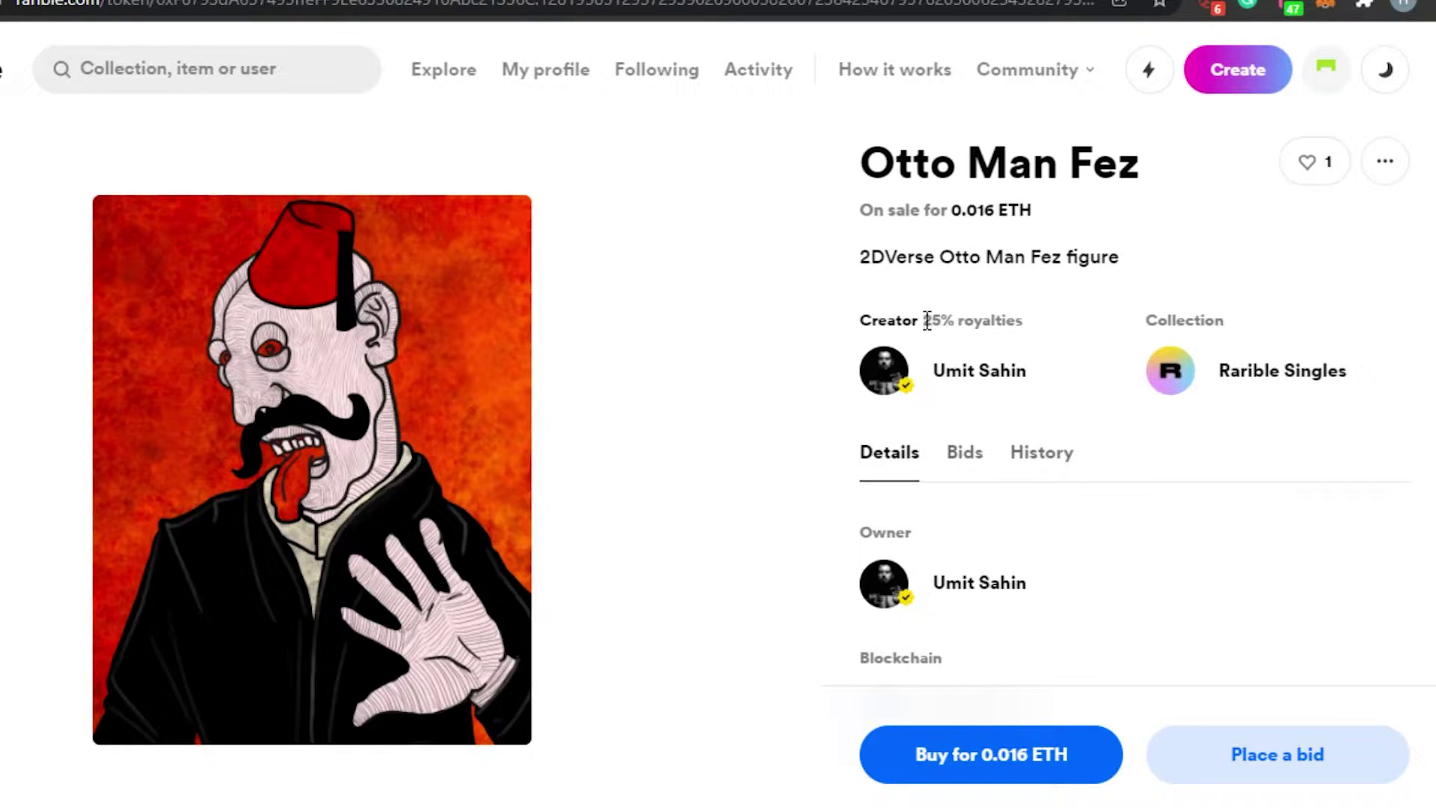
Highlight the creator's royalties text on the Otto Man Fez page and view the item's owner and blockchain details.
drag(927, 320, 1036, 337)
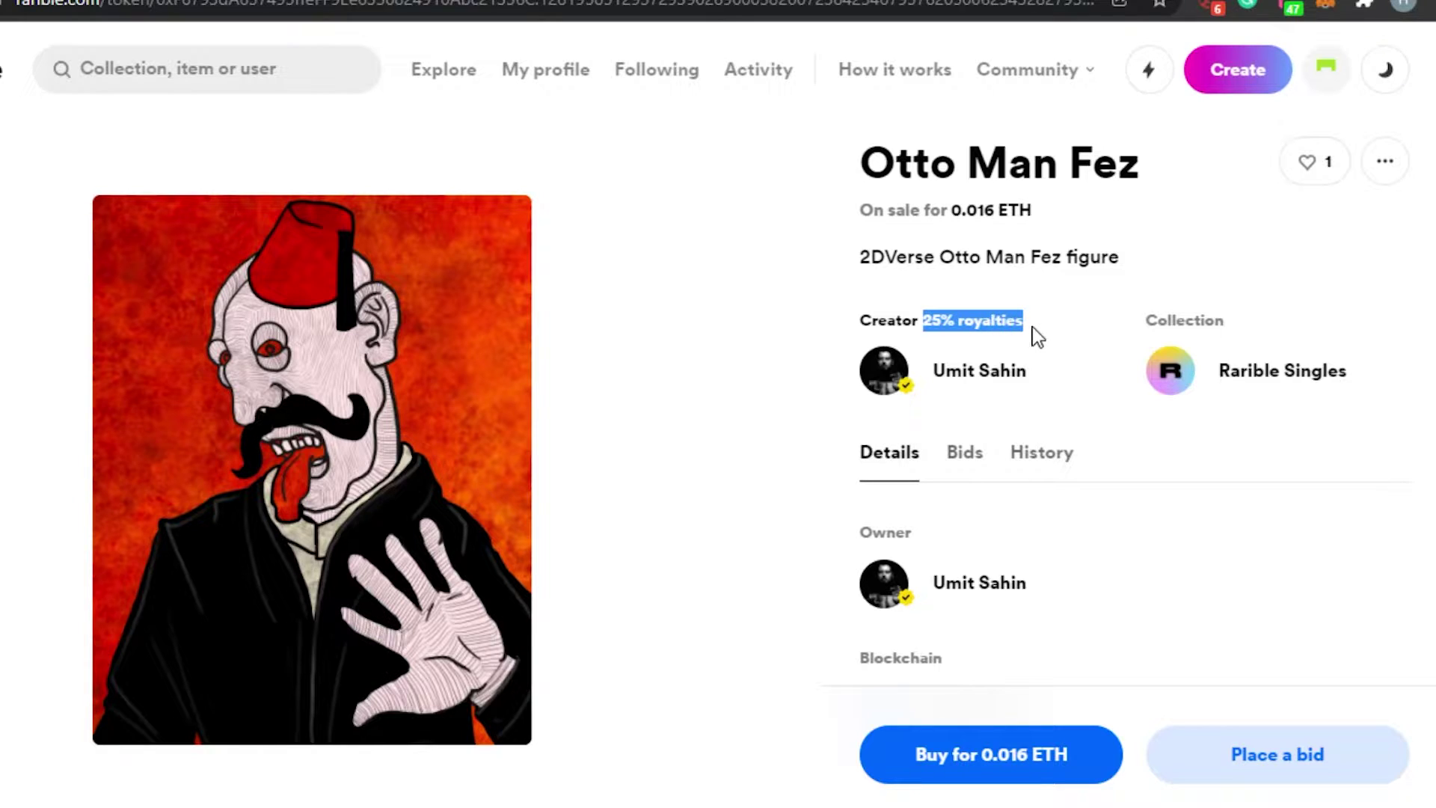
click(1036, 337)
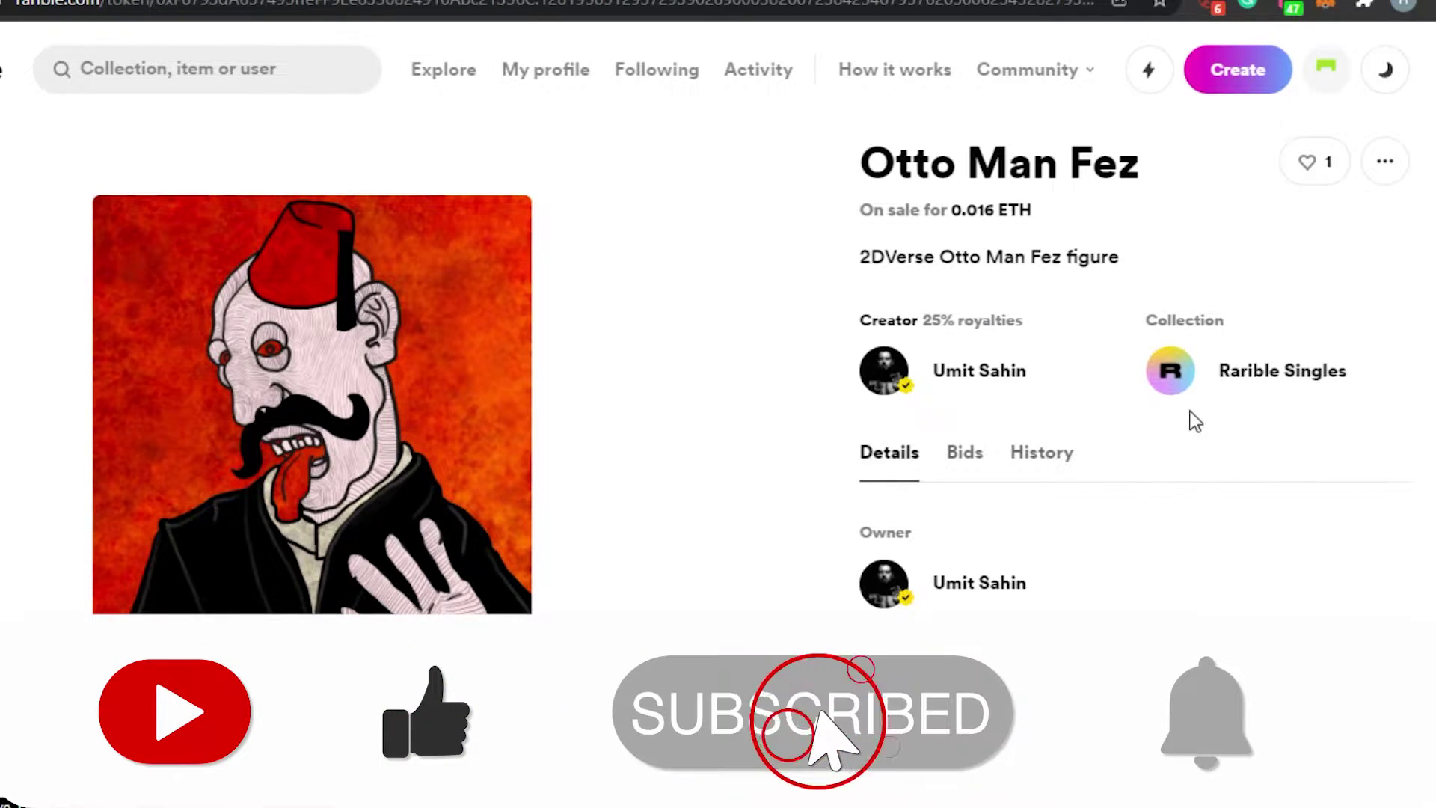
scroll(1271, 804, down, 1)
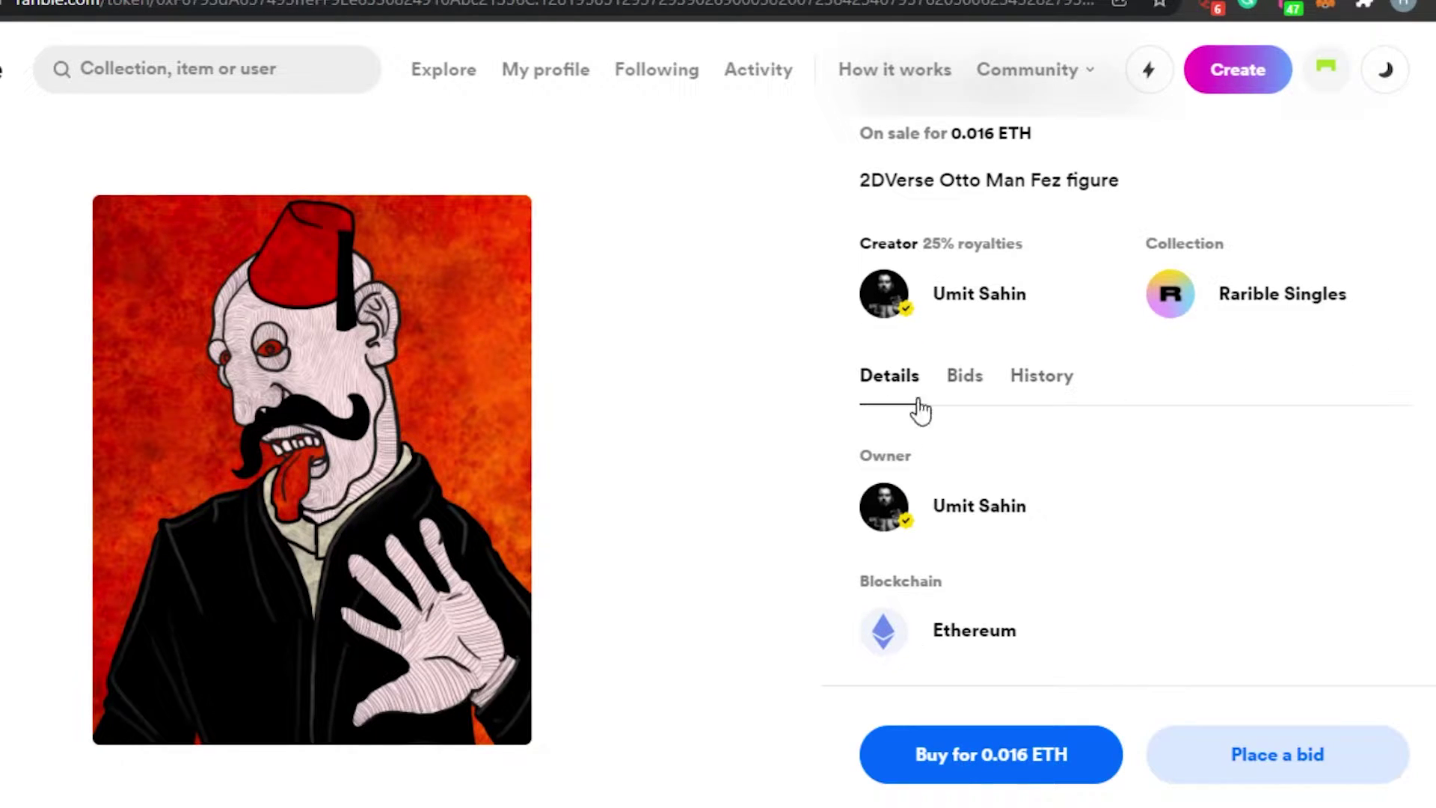
Examine the Otto Man Fez item's bids, history and details, finishing on its bids.
click(964, 381)
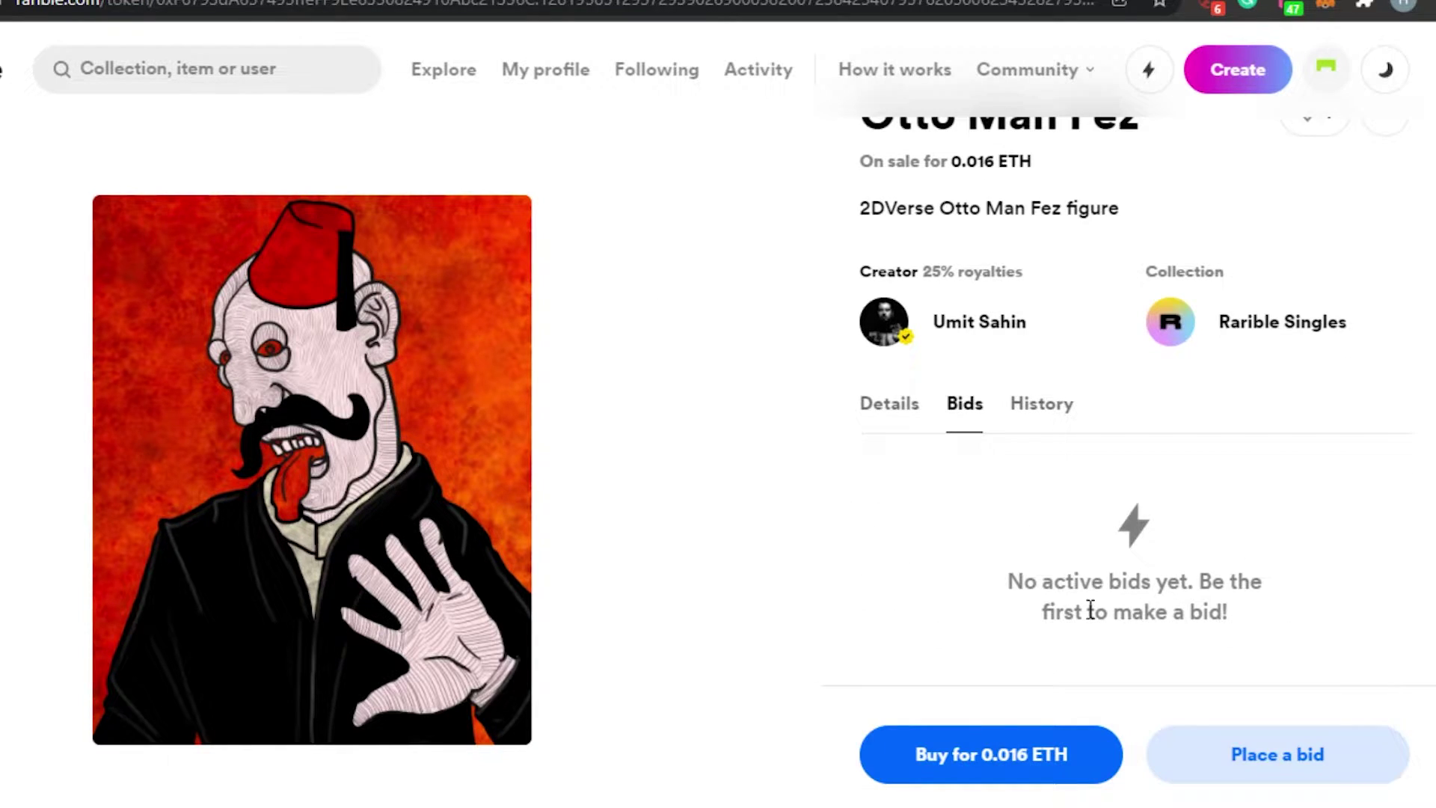
click(1025, 416)
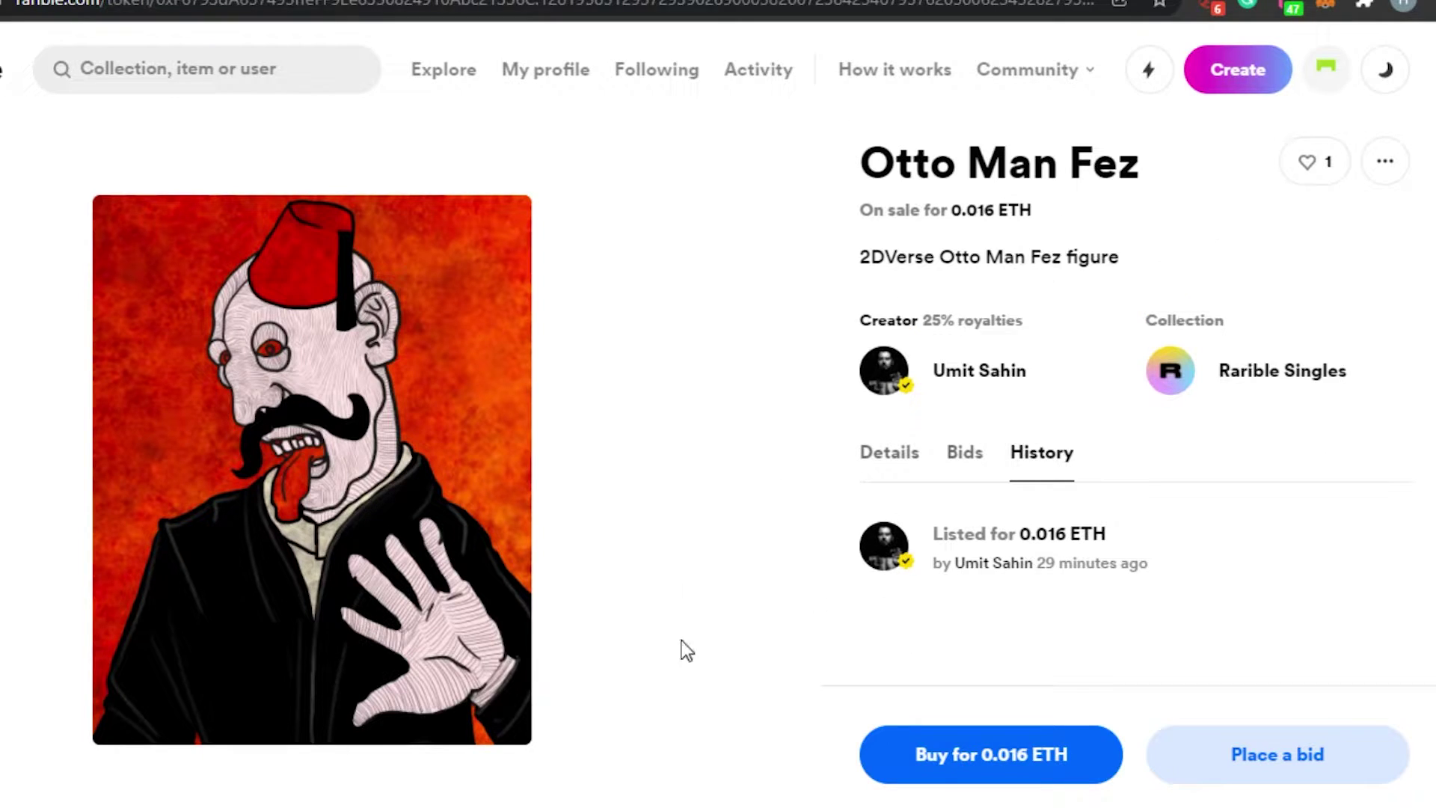
click(972, 456)
click(905, 460)
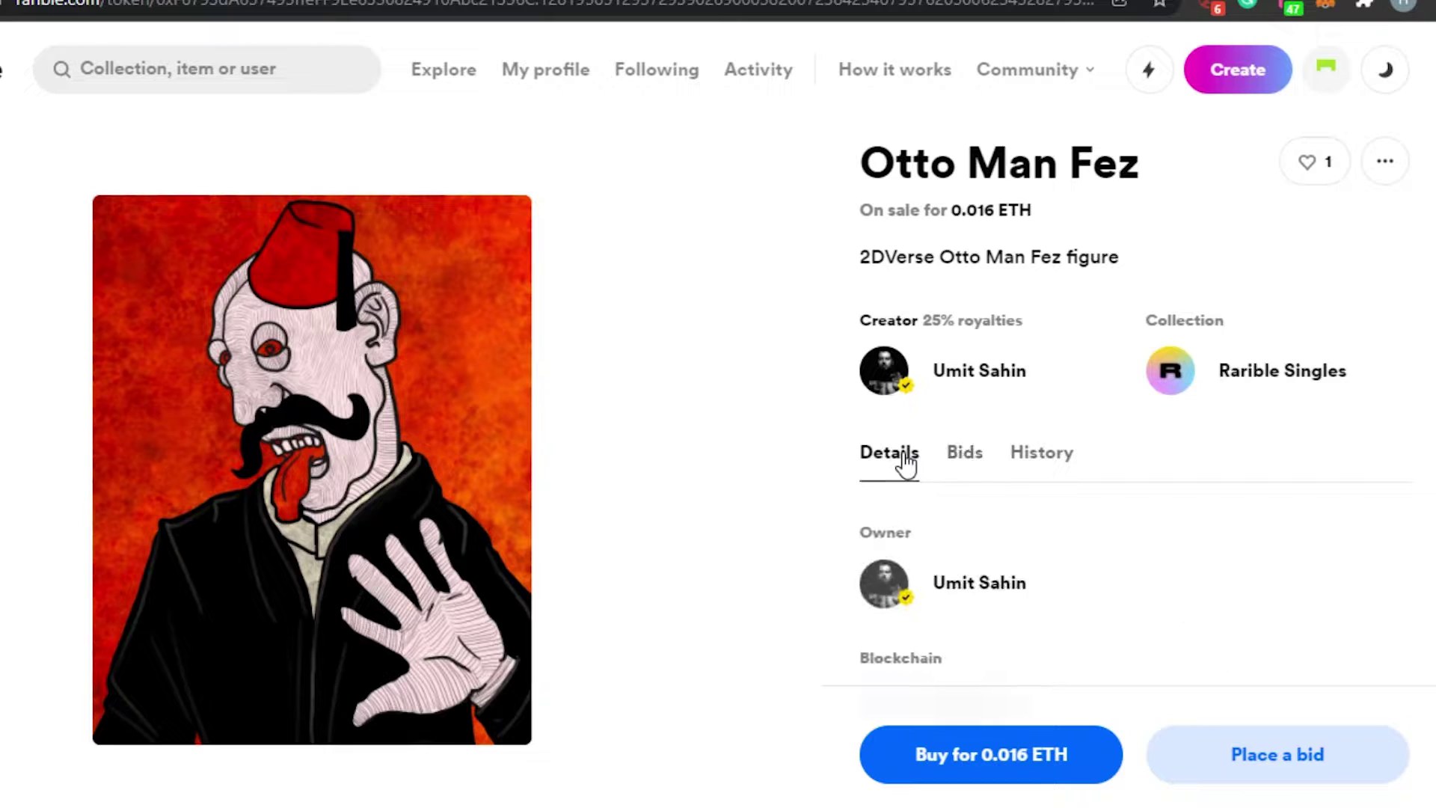
click(959, 454)
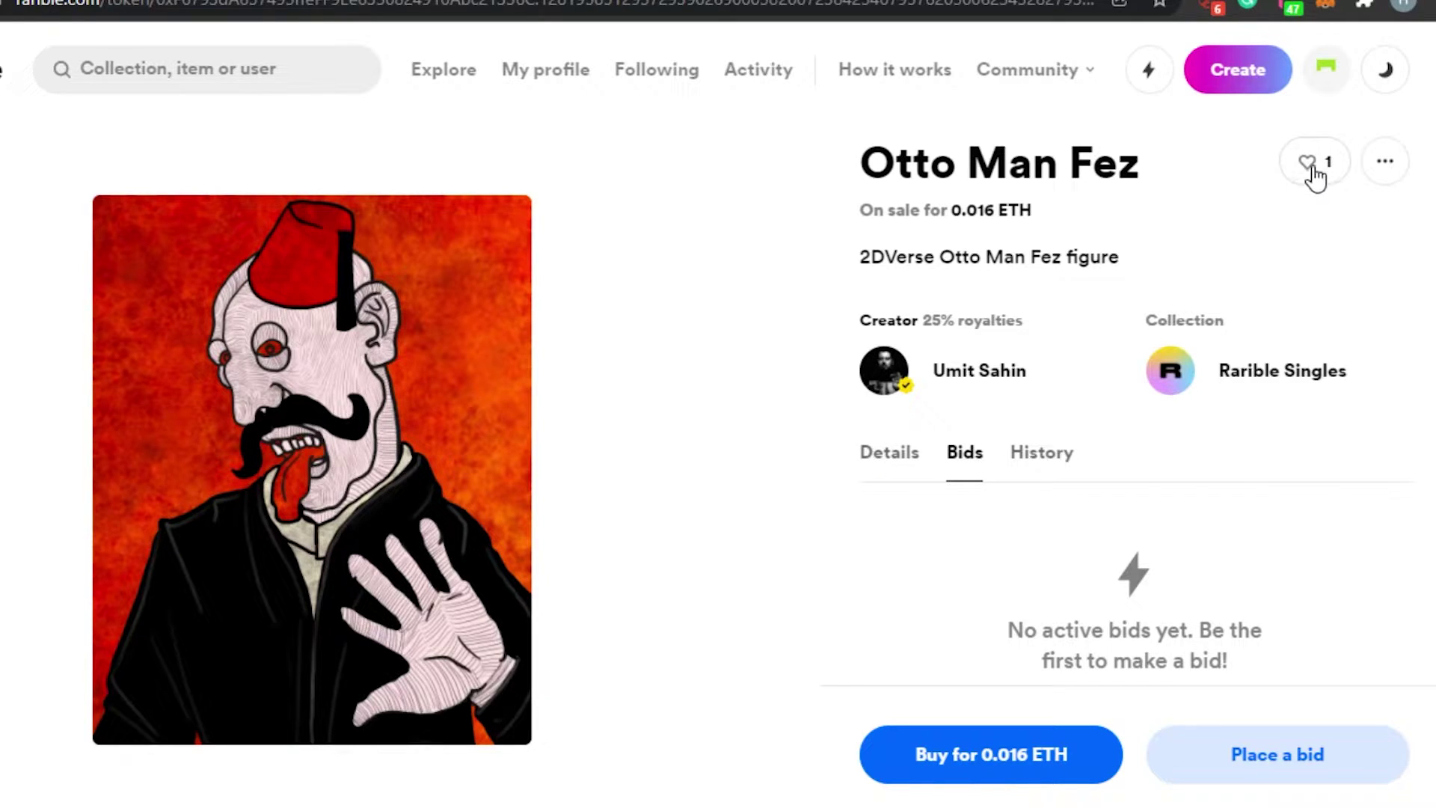
click(903, 465)
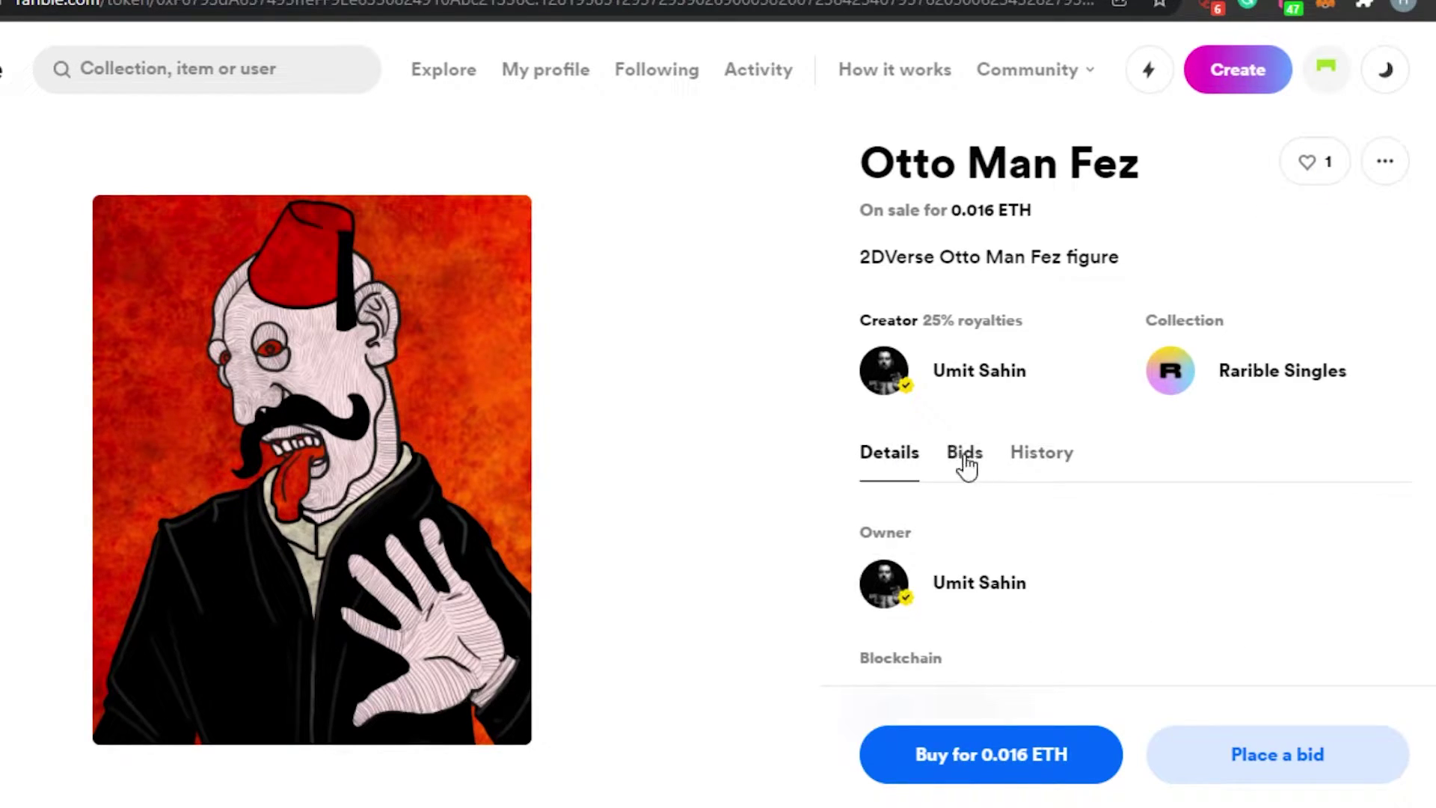
click(965, 464)
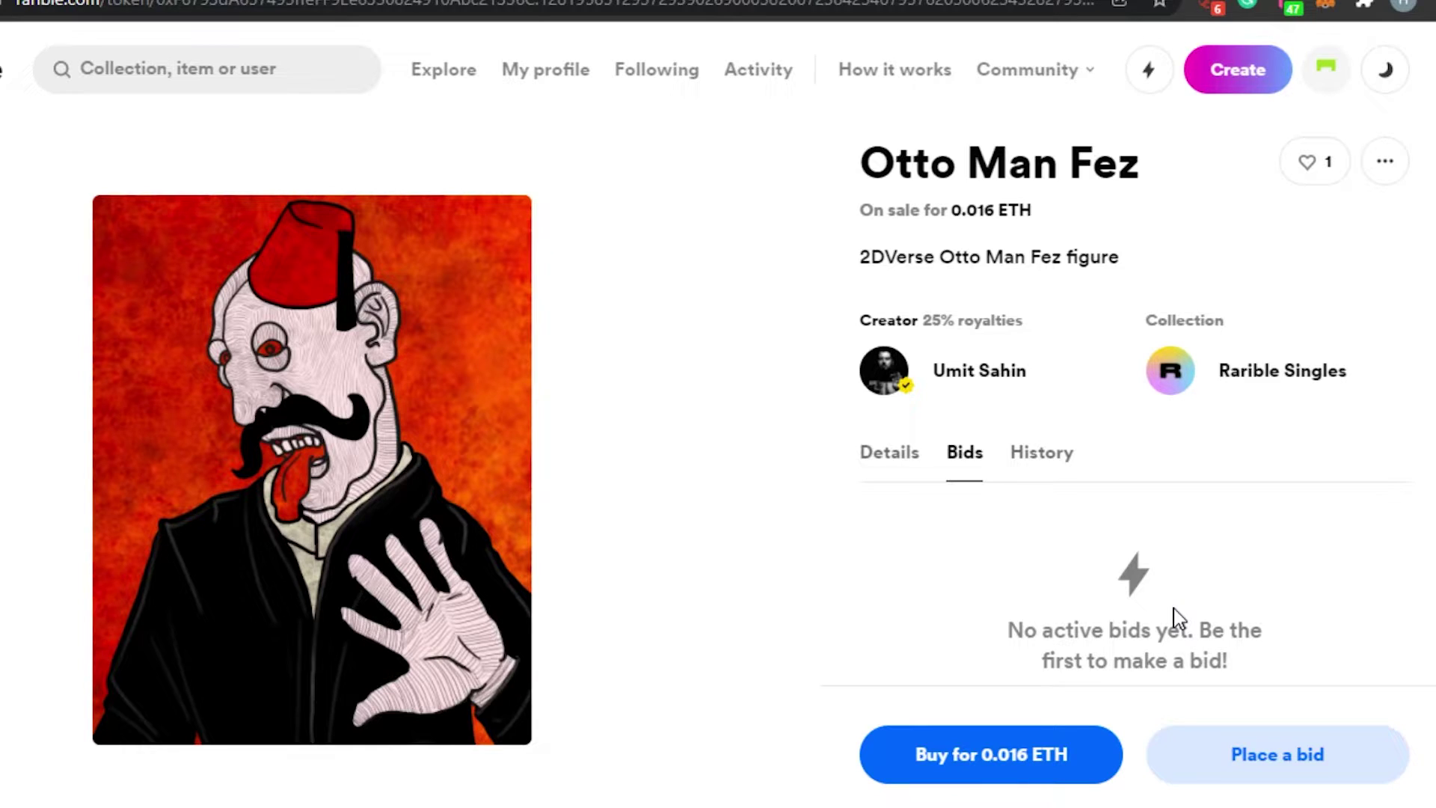
Start a bid on the Otto Man Fez item with WETH as the currency and enter 0.00 as the amount.
click(1272, 762)
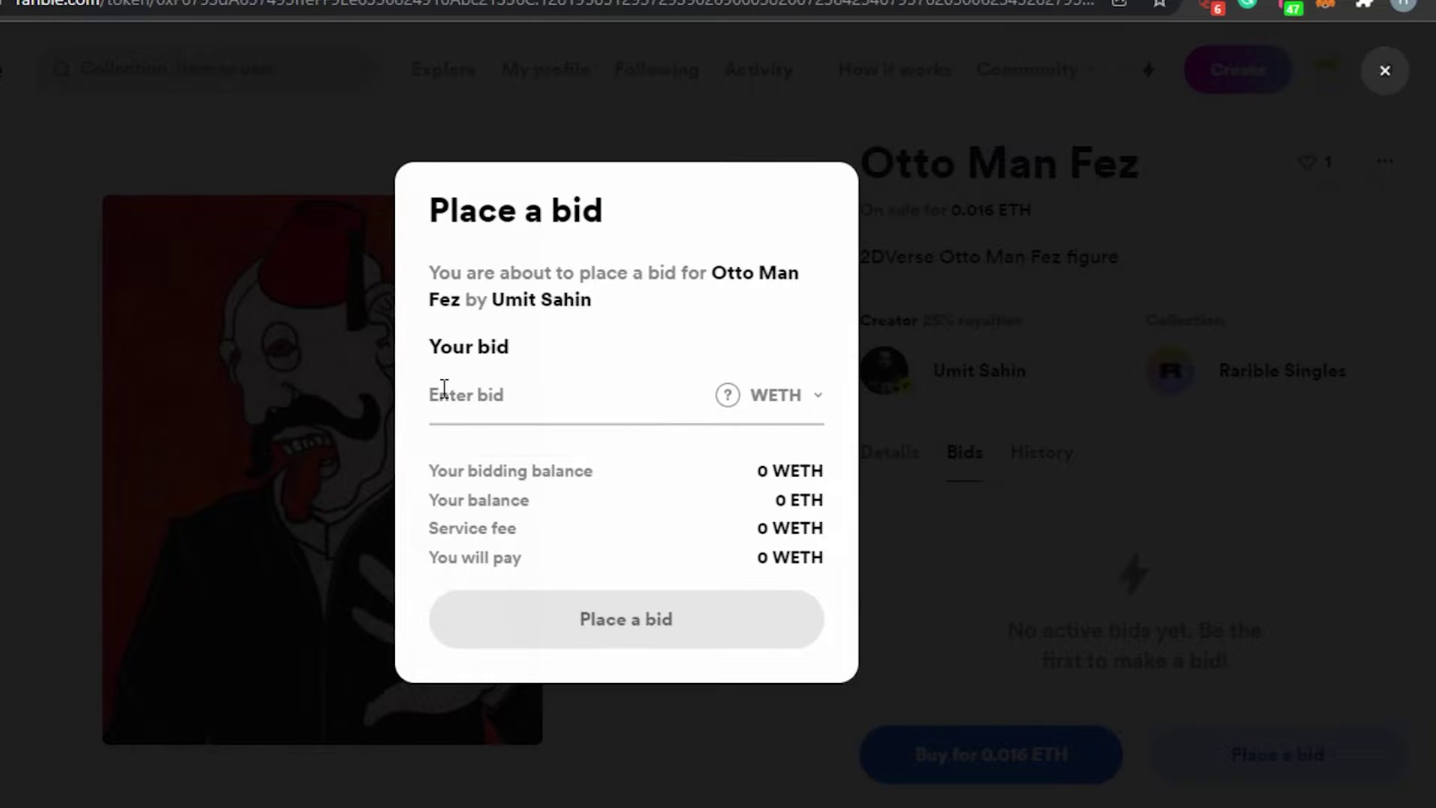
click(777, 395)
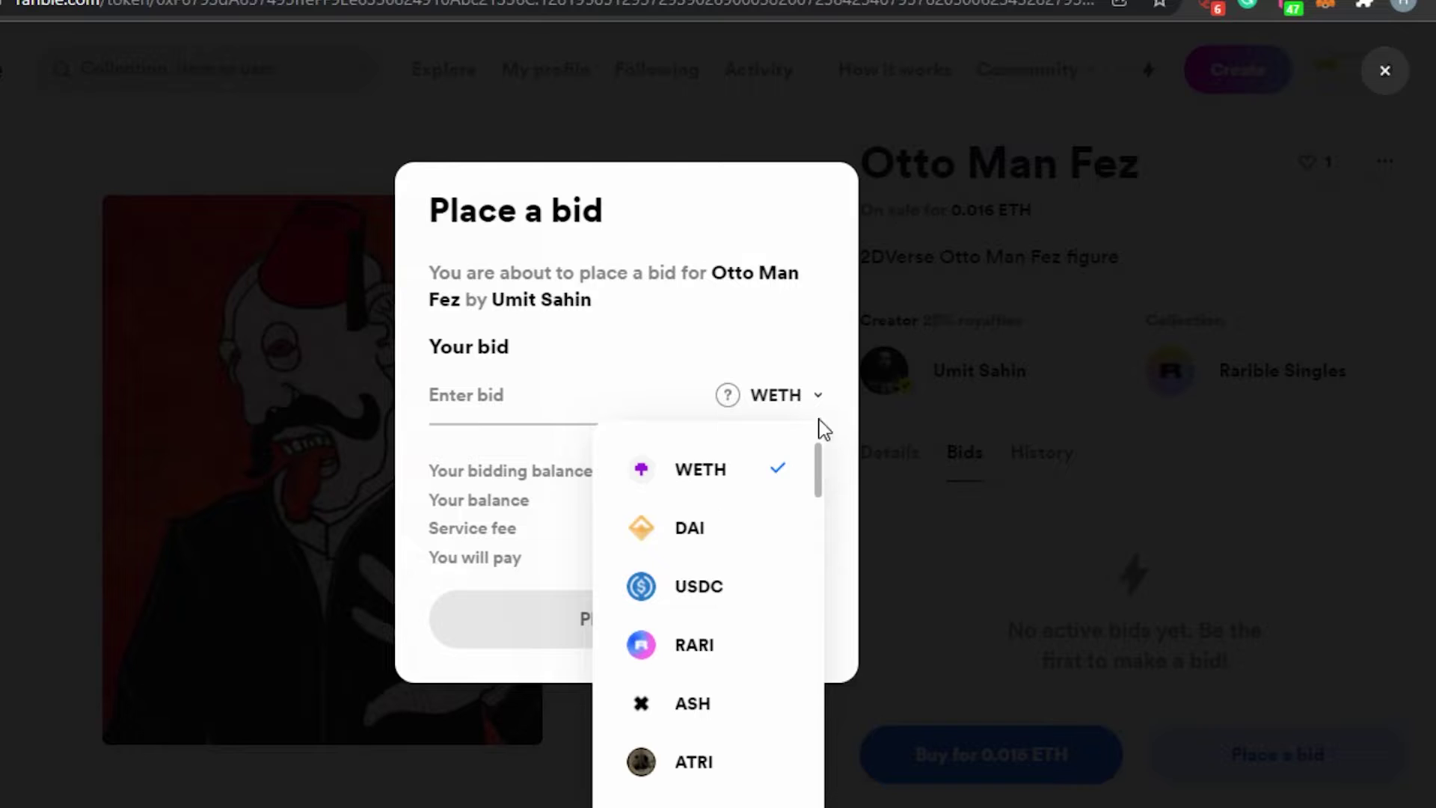
click(709, 471)
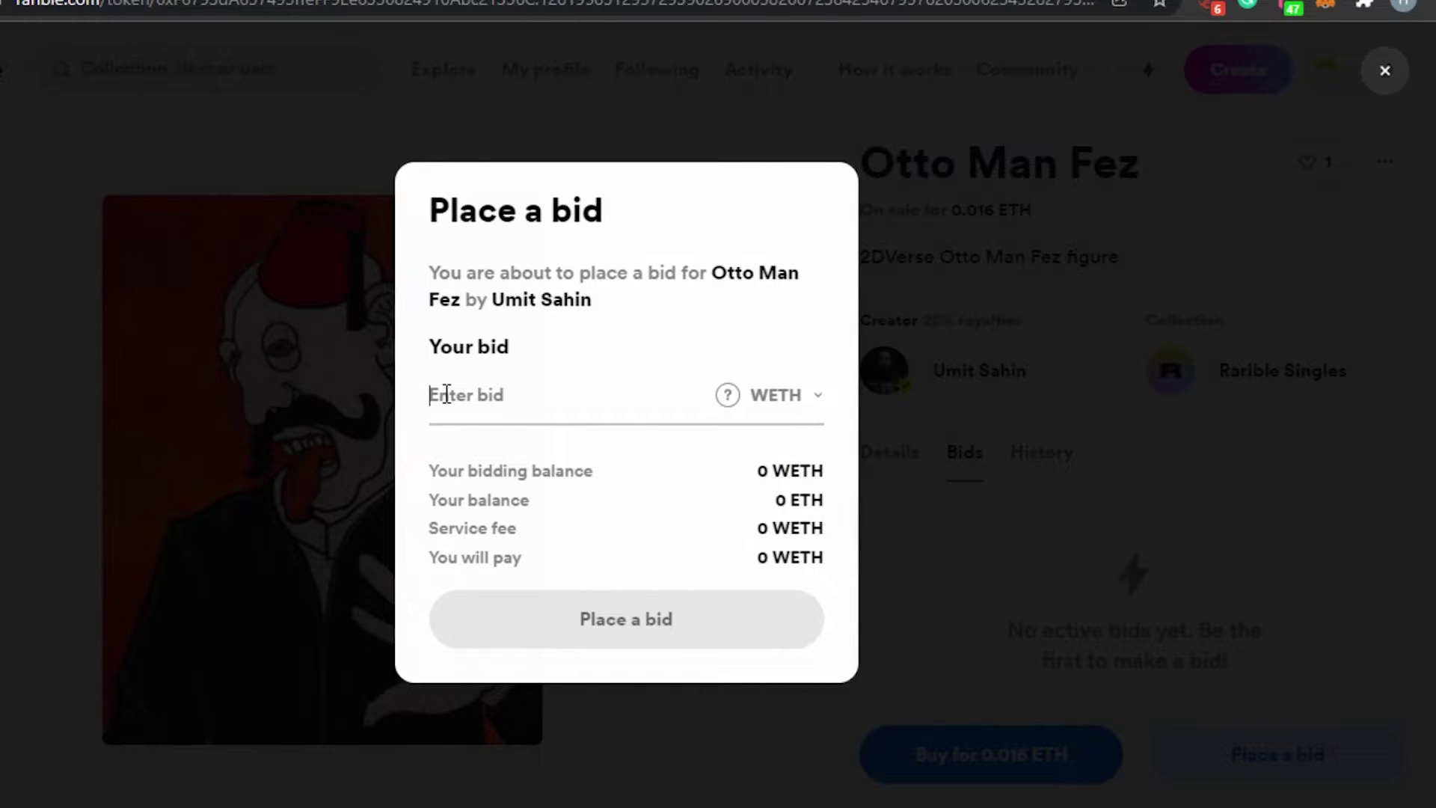
click(446, 394)
text(0.)
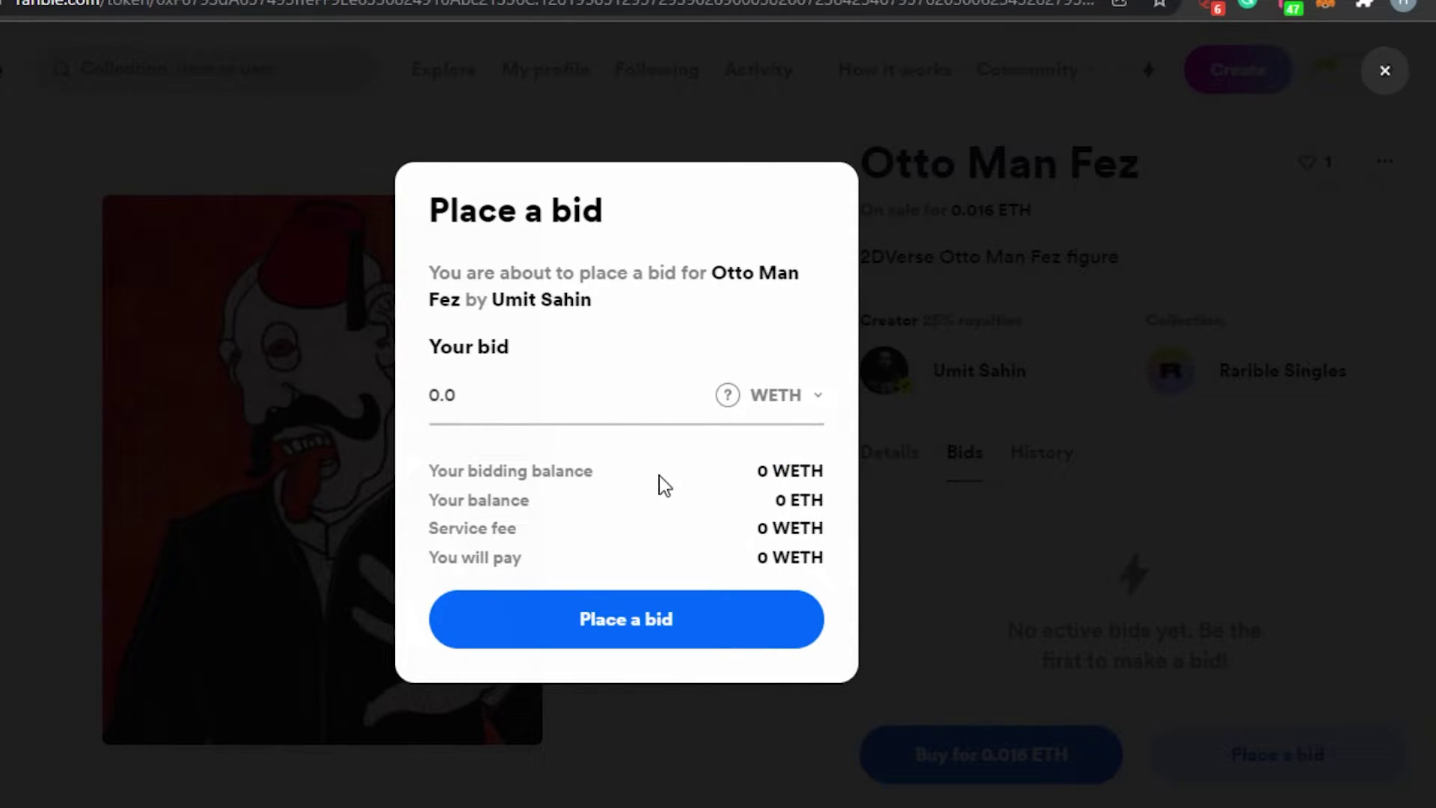
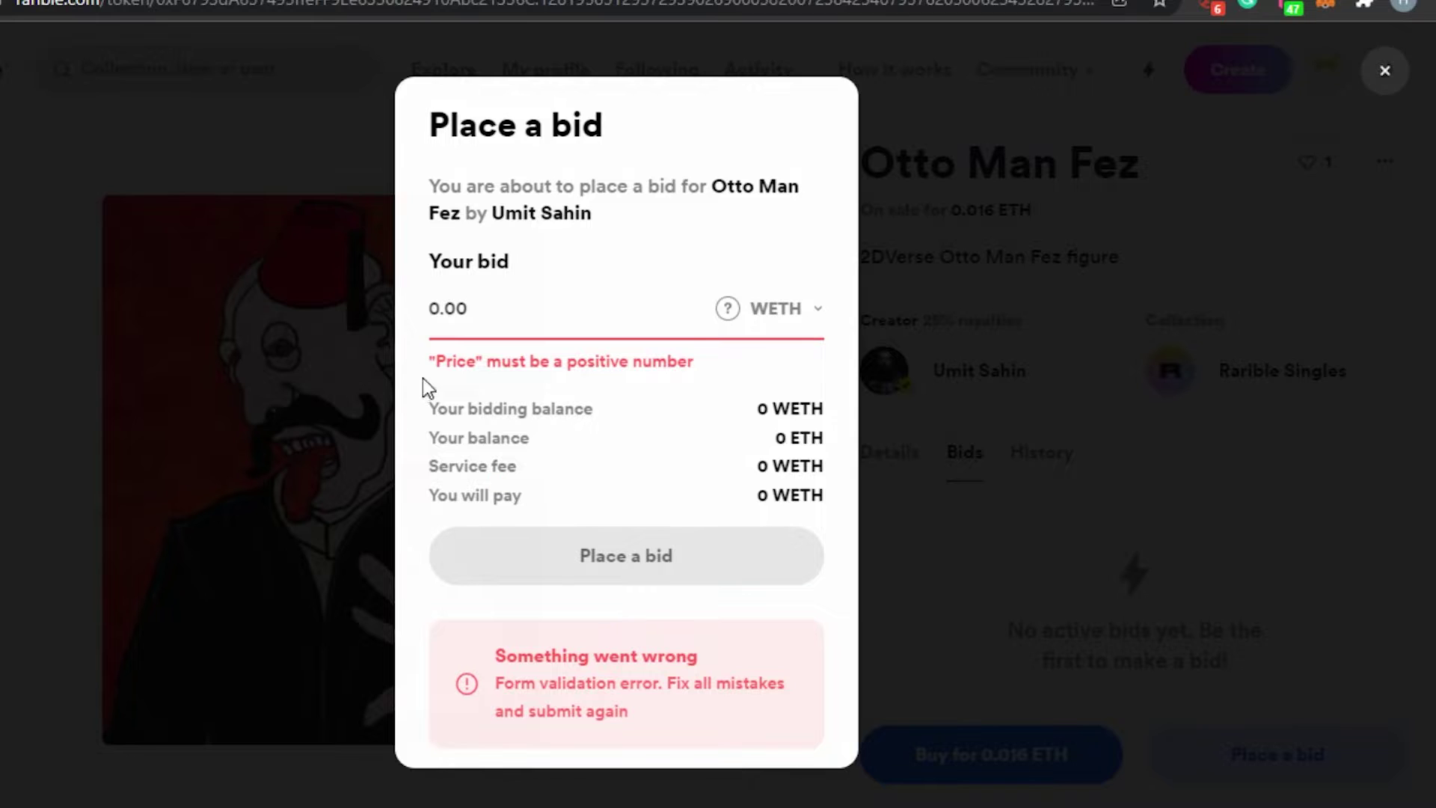
Set the bid amount to 0.012 WETH, highlight the total payment, and close the bid form without bidding.
click(485, 314)
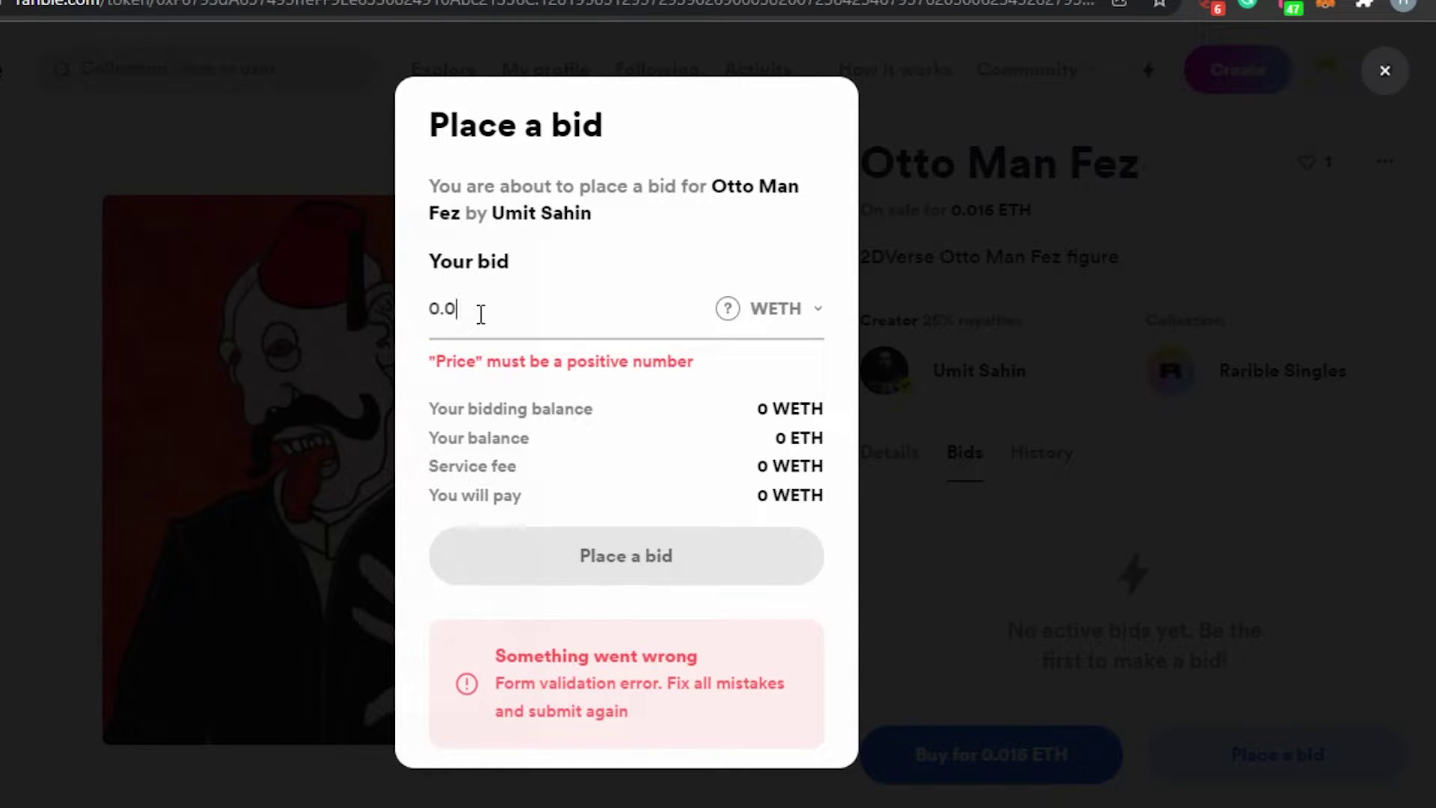
text(0.001)
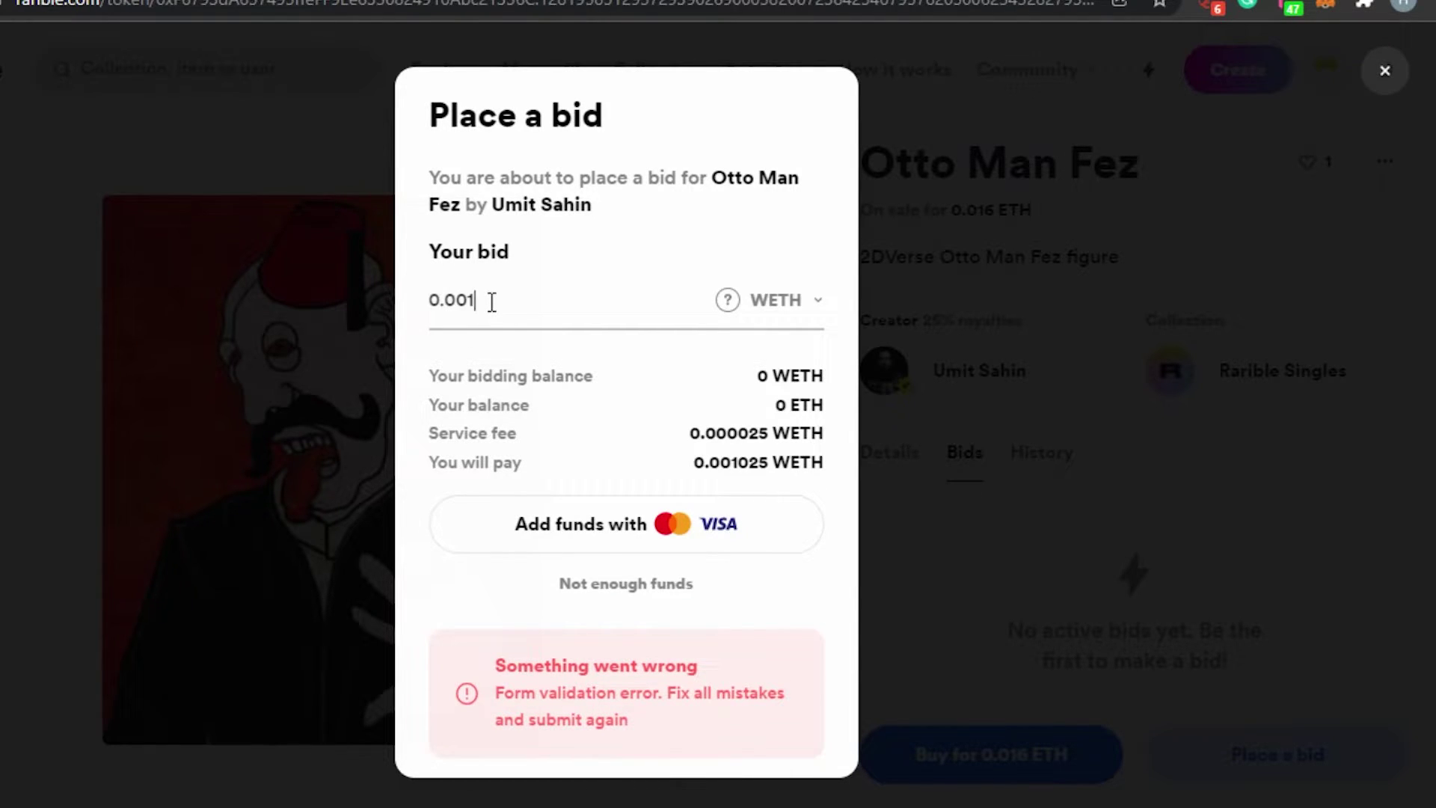
key(BackSpace)
key(BackSpace)
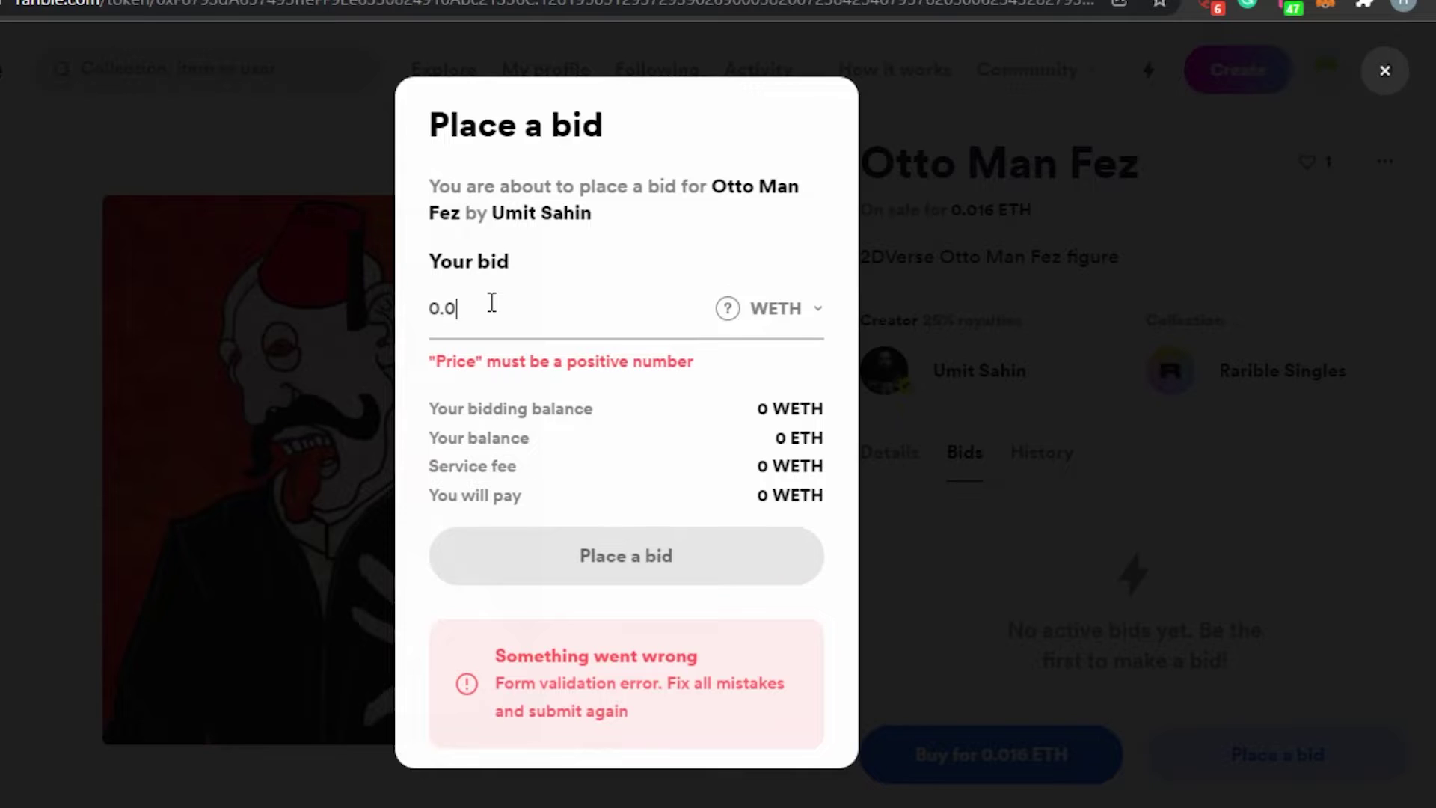
text(12)
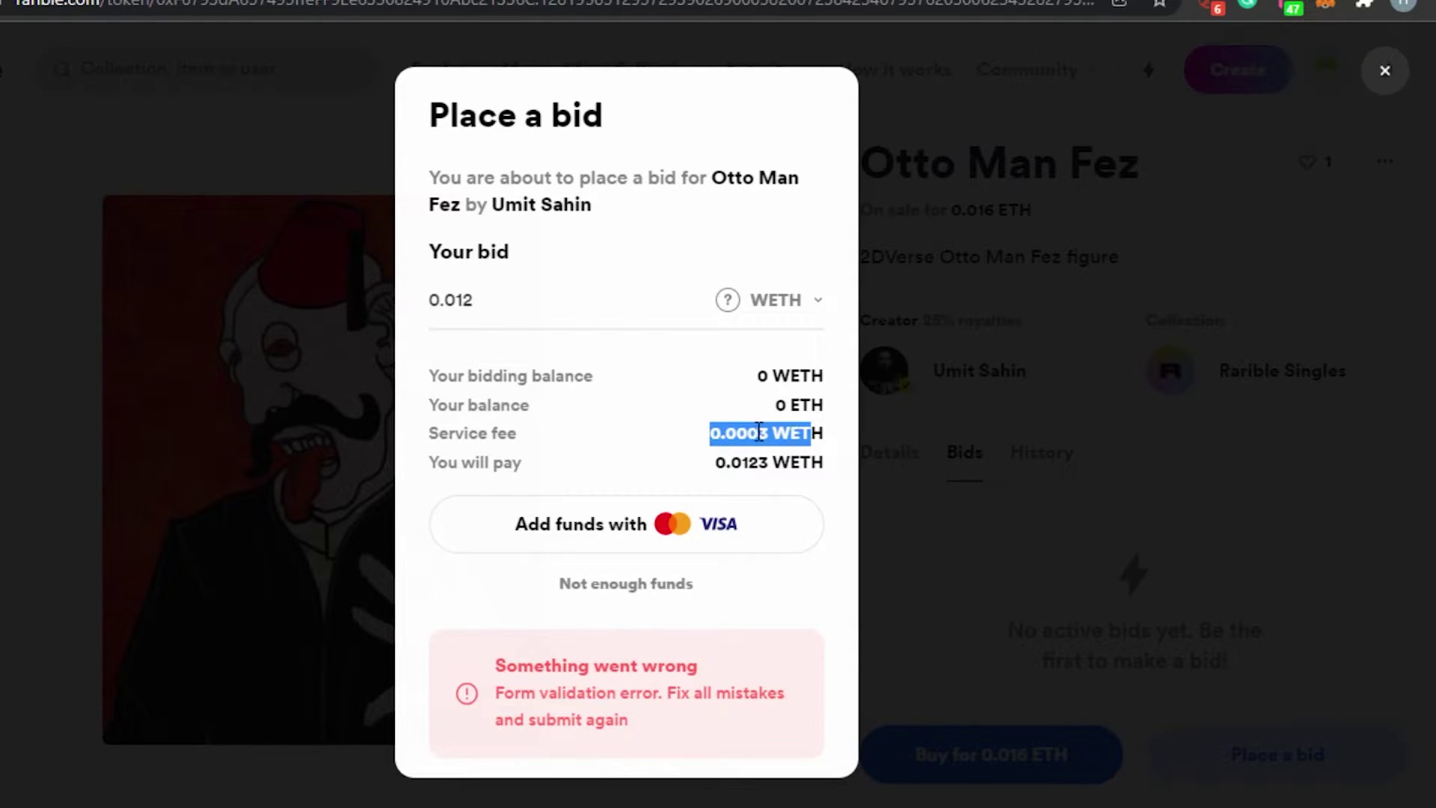
click(719, 463)
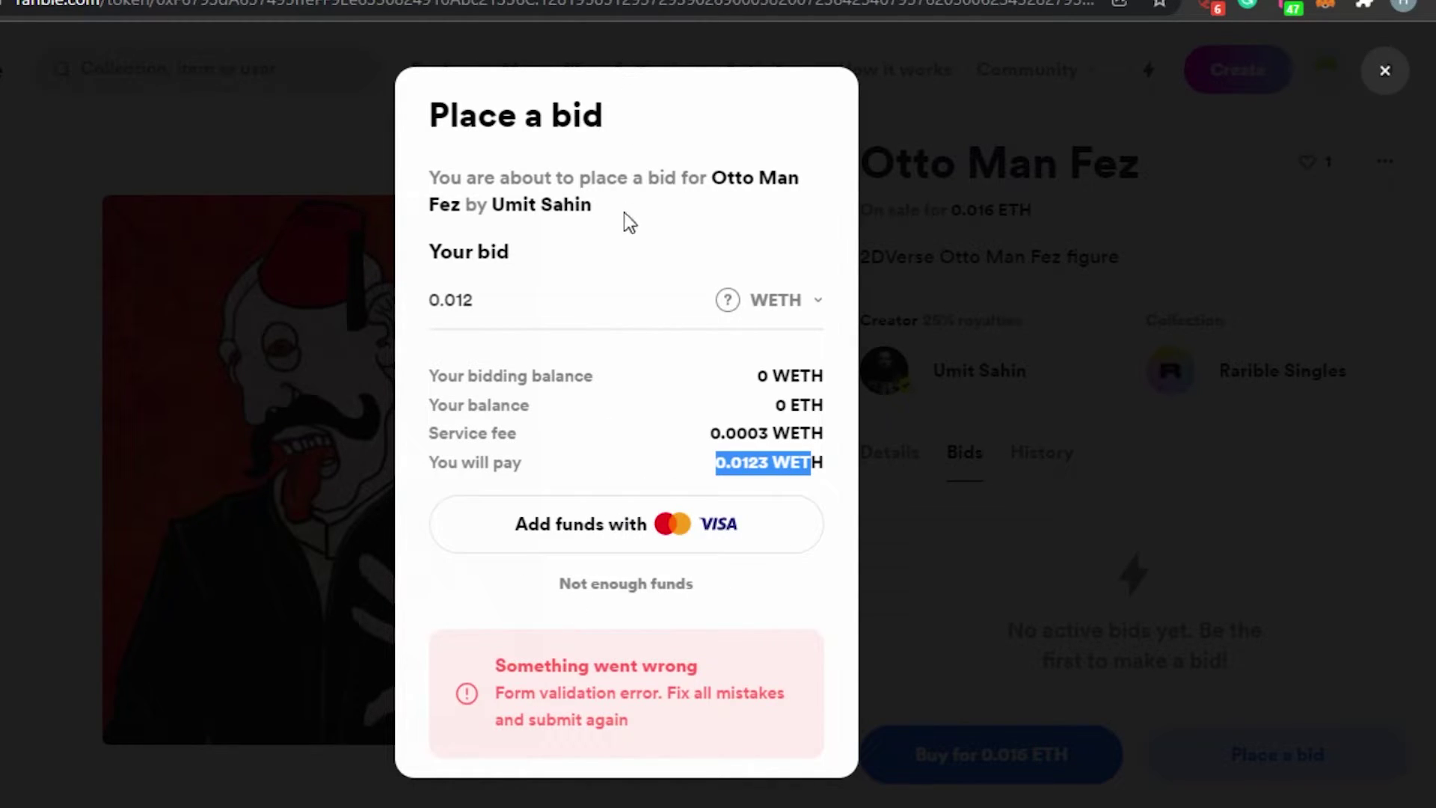
click(247, 352)
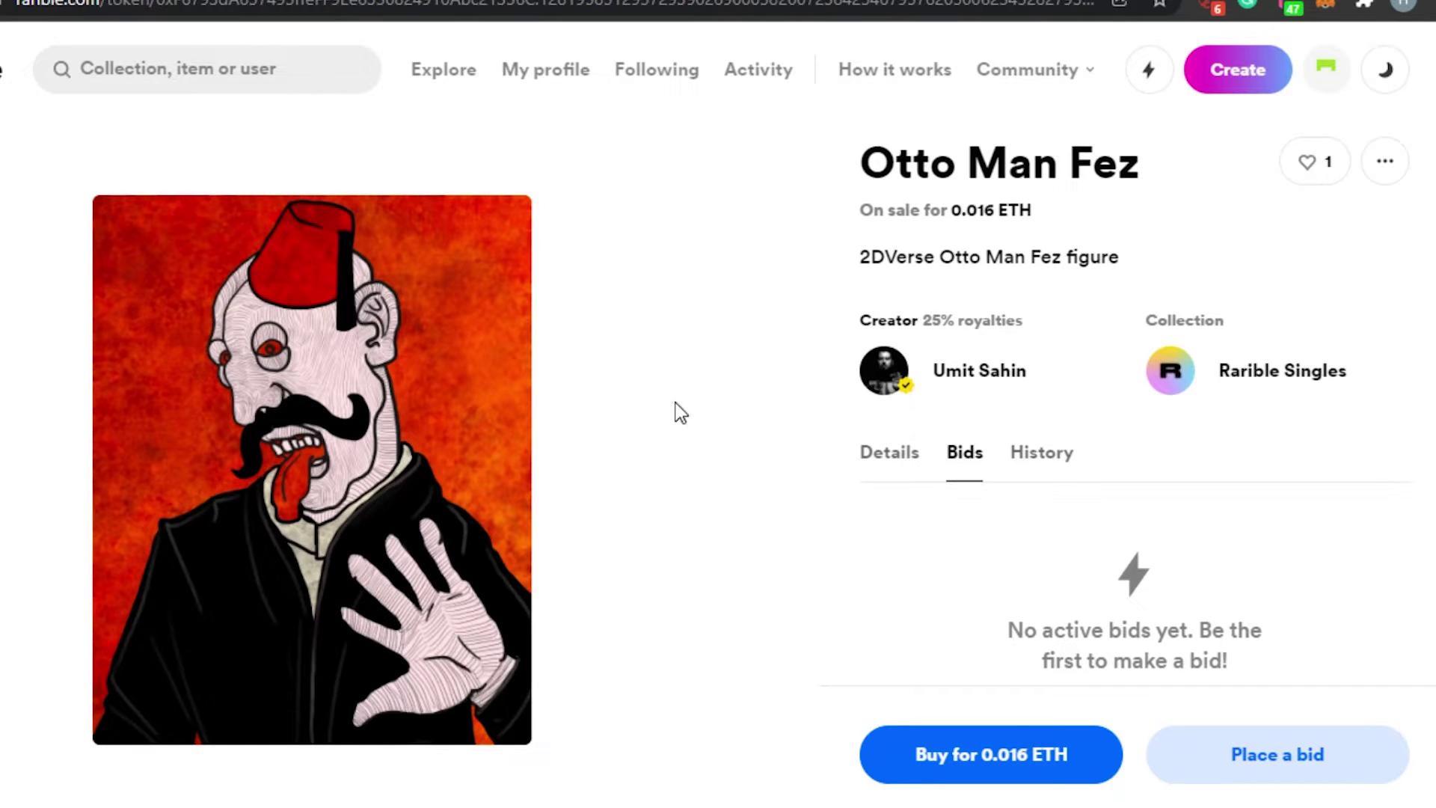
View the Otto Man Fez checkout with its crypto and card payment options and fees, and close it.
click(1034, 755)
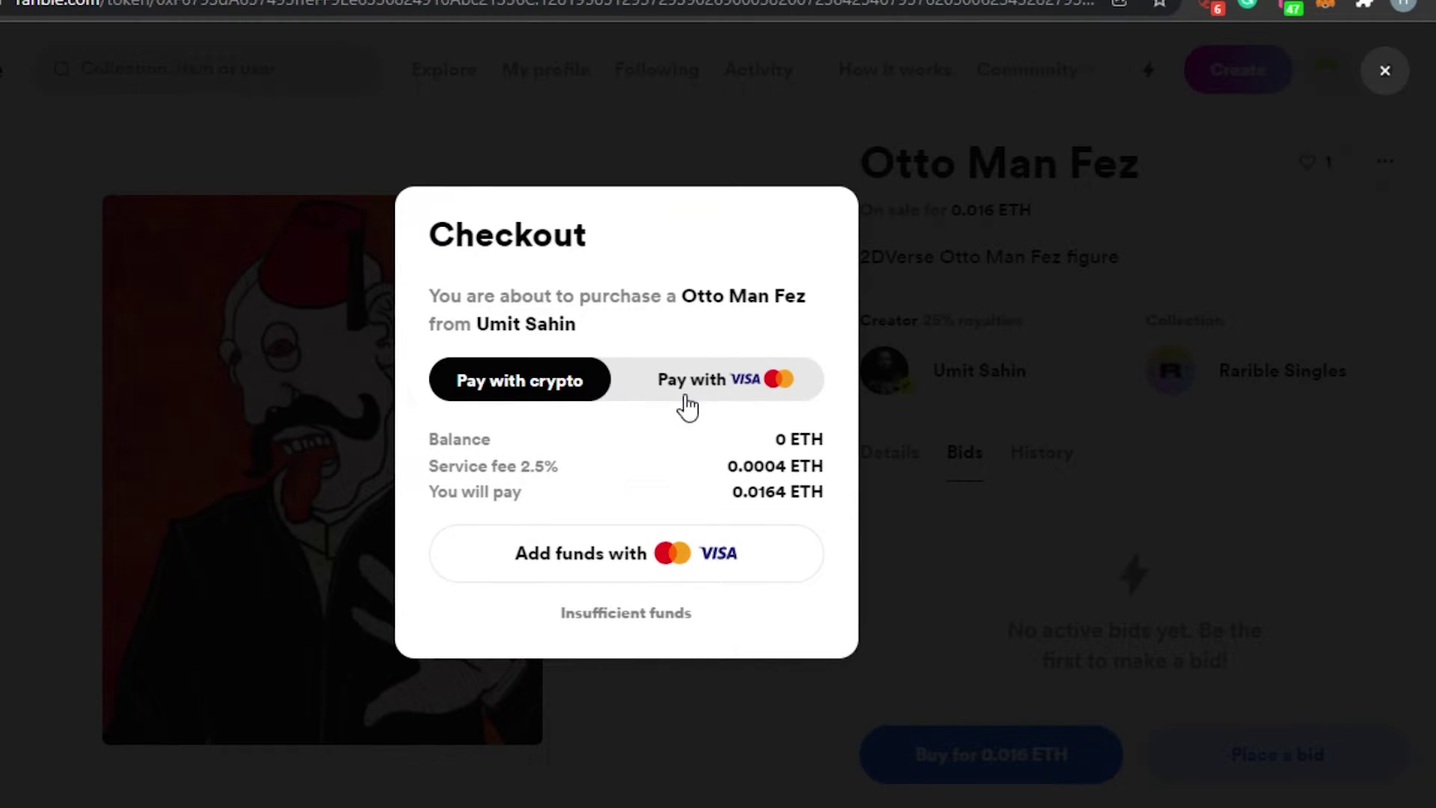
click(68, 306)
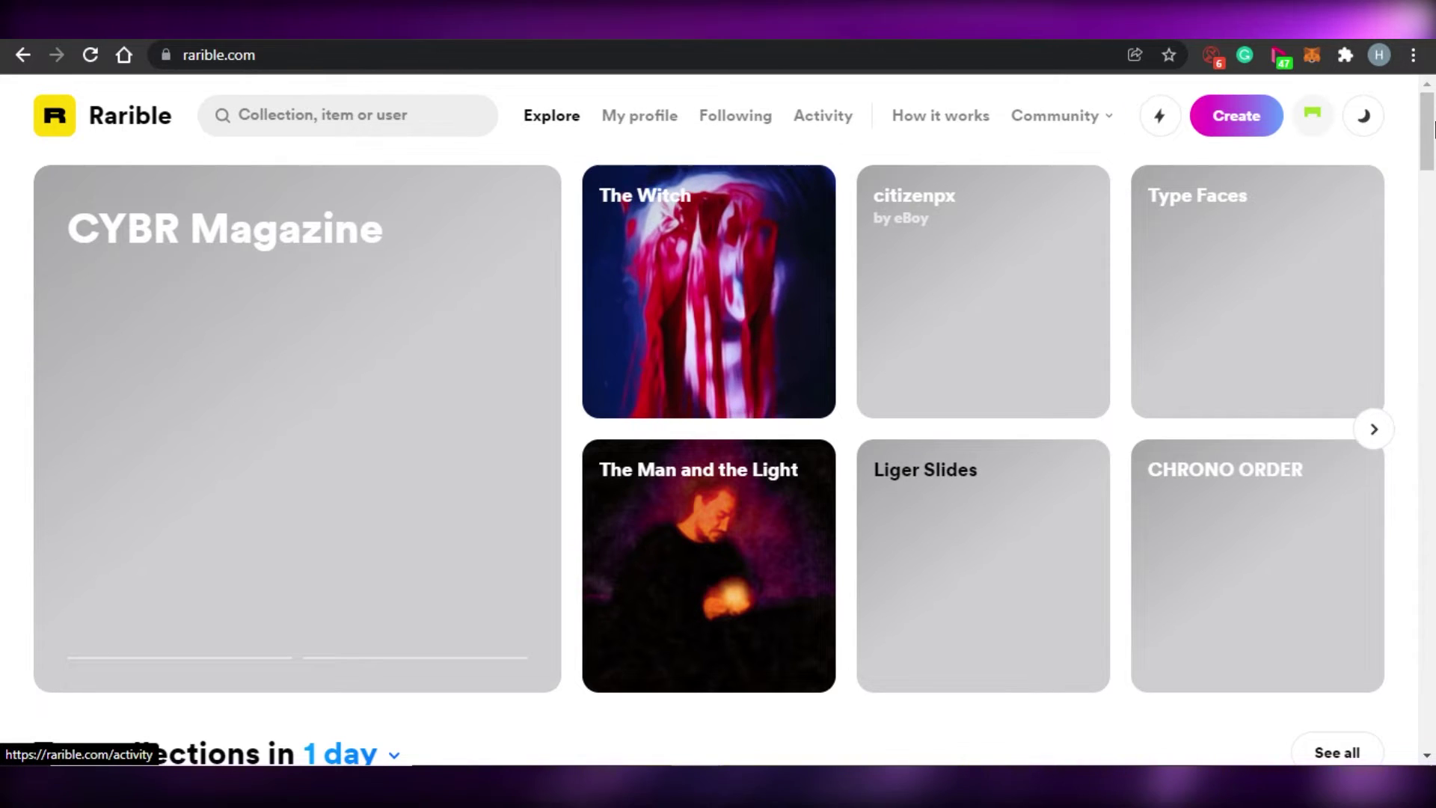
Start creating a new collectible from the home page as a single item.
mouse_move(1427, 128)
mouse_down()
mouse_move(1427, 269)
mouse_move(1431, 92)
mouse_move(1432, 273)
mouse_move(1430, 127)
mouse_up()
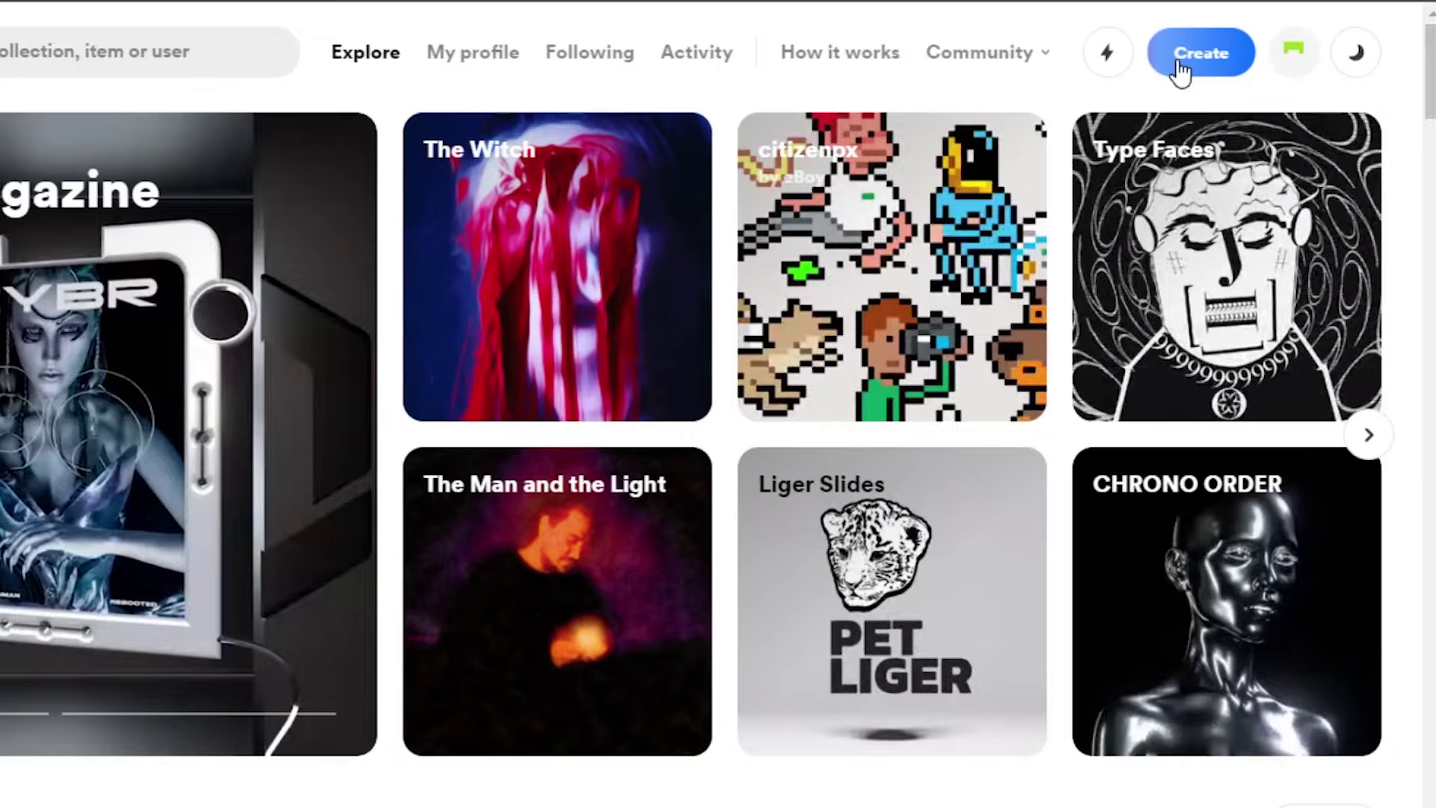
click(1180, 72)
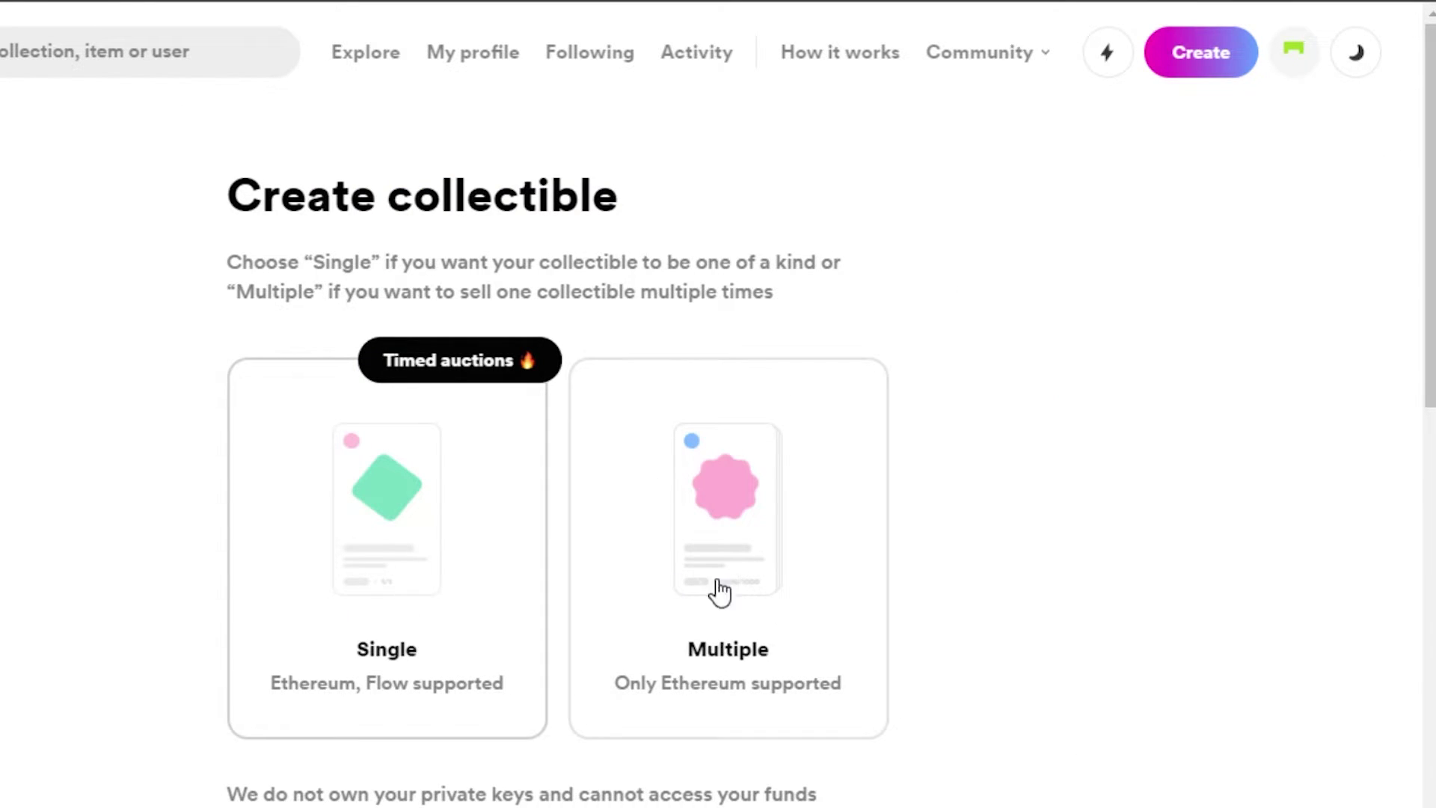
click(461, 539)
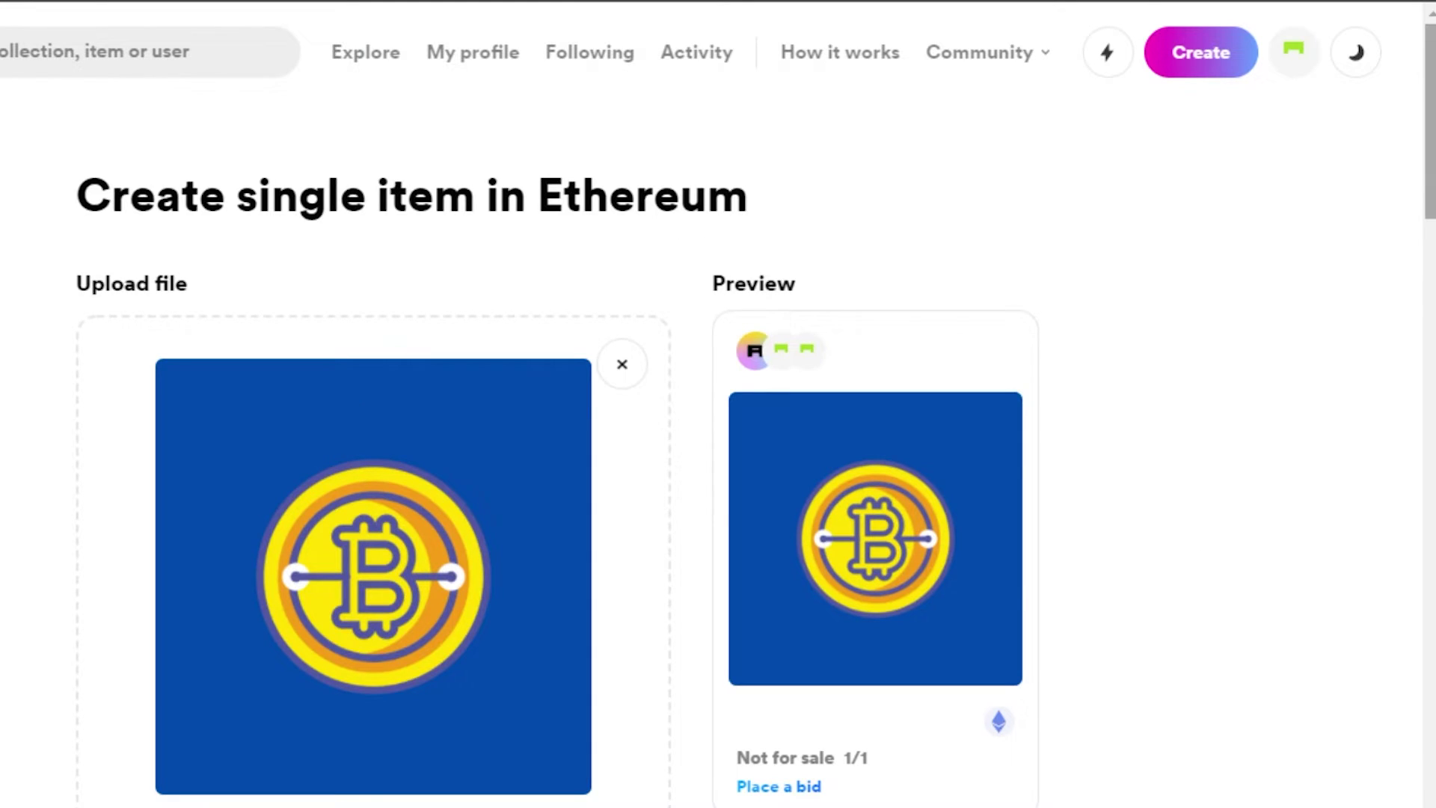
Enter a fixed price of 0.002 ETH for the single item.
scroll(718, 448, down, 2)
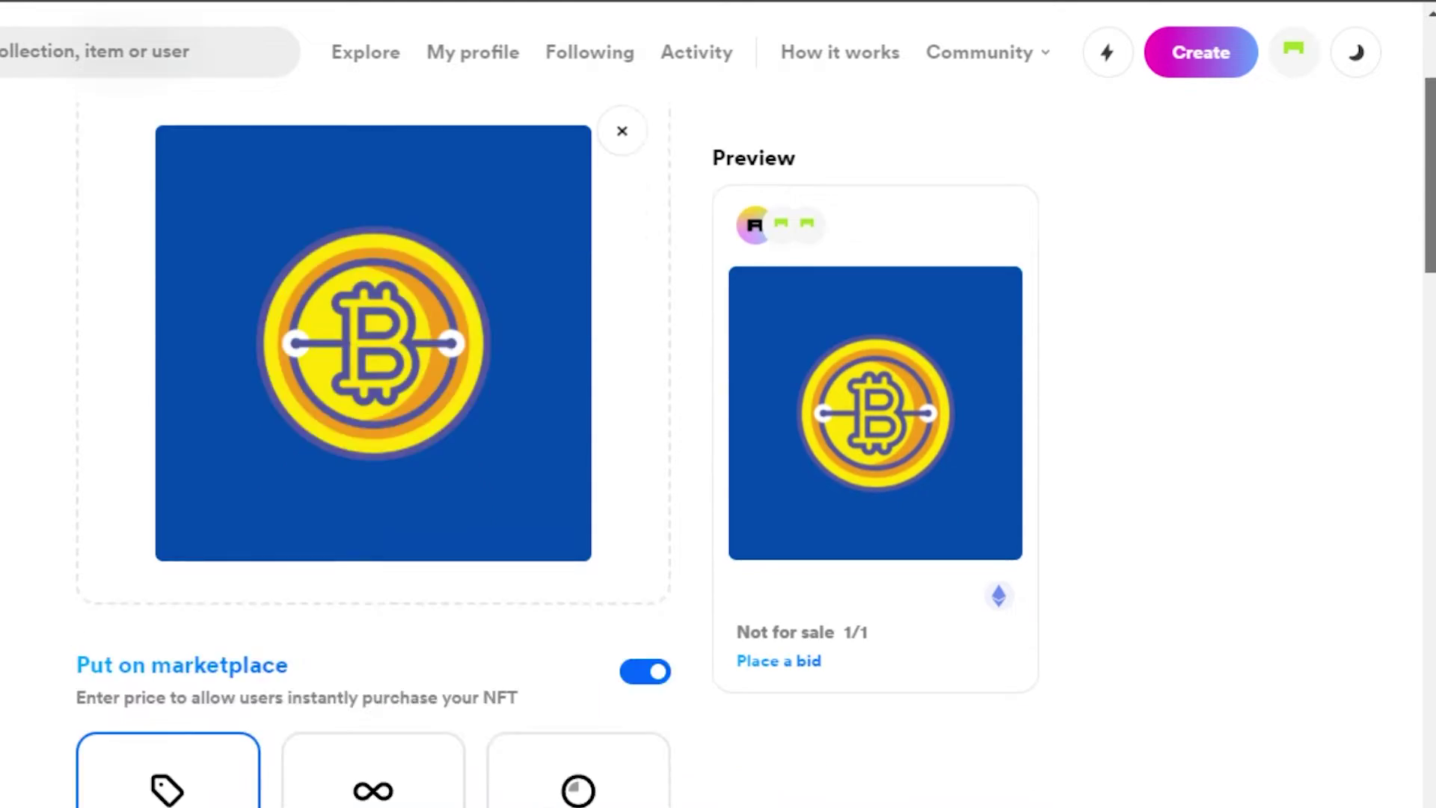
scroll(448, 262, down, 6)
scroll(449, 247, up, 1)
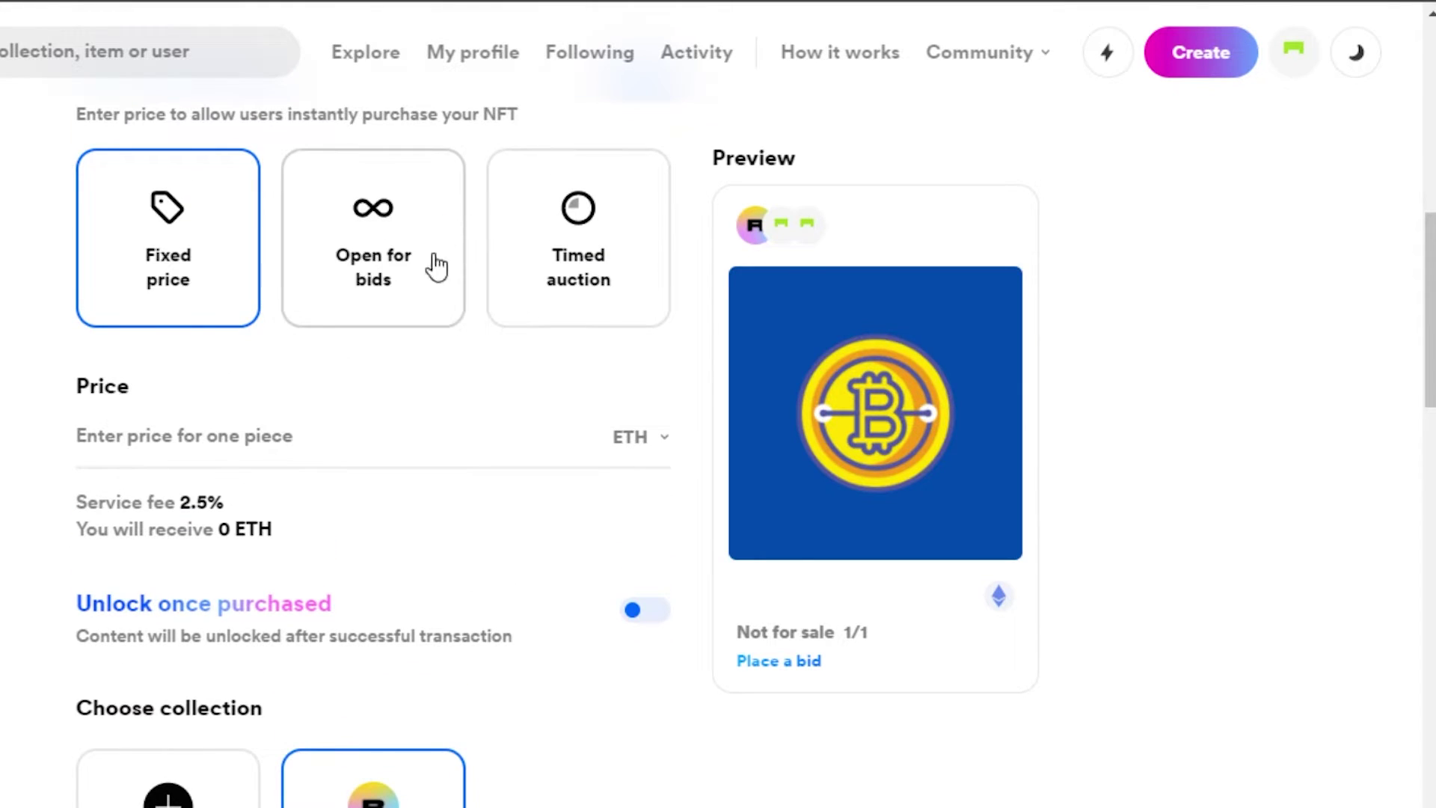
click(171, 429)
text(0)
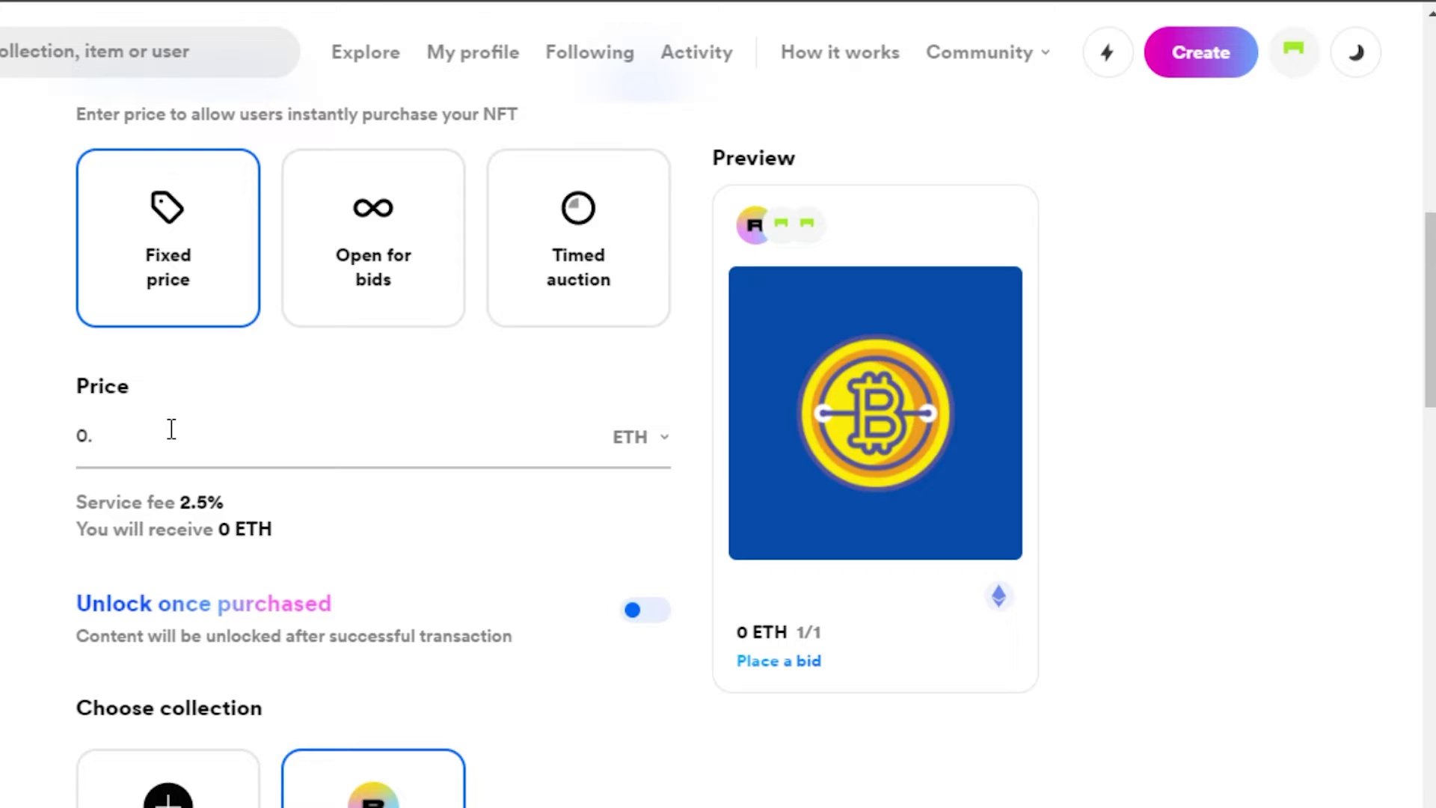
text(.002)
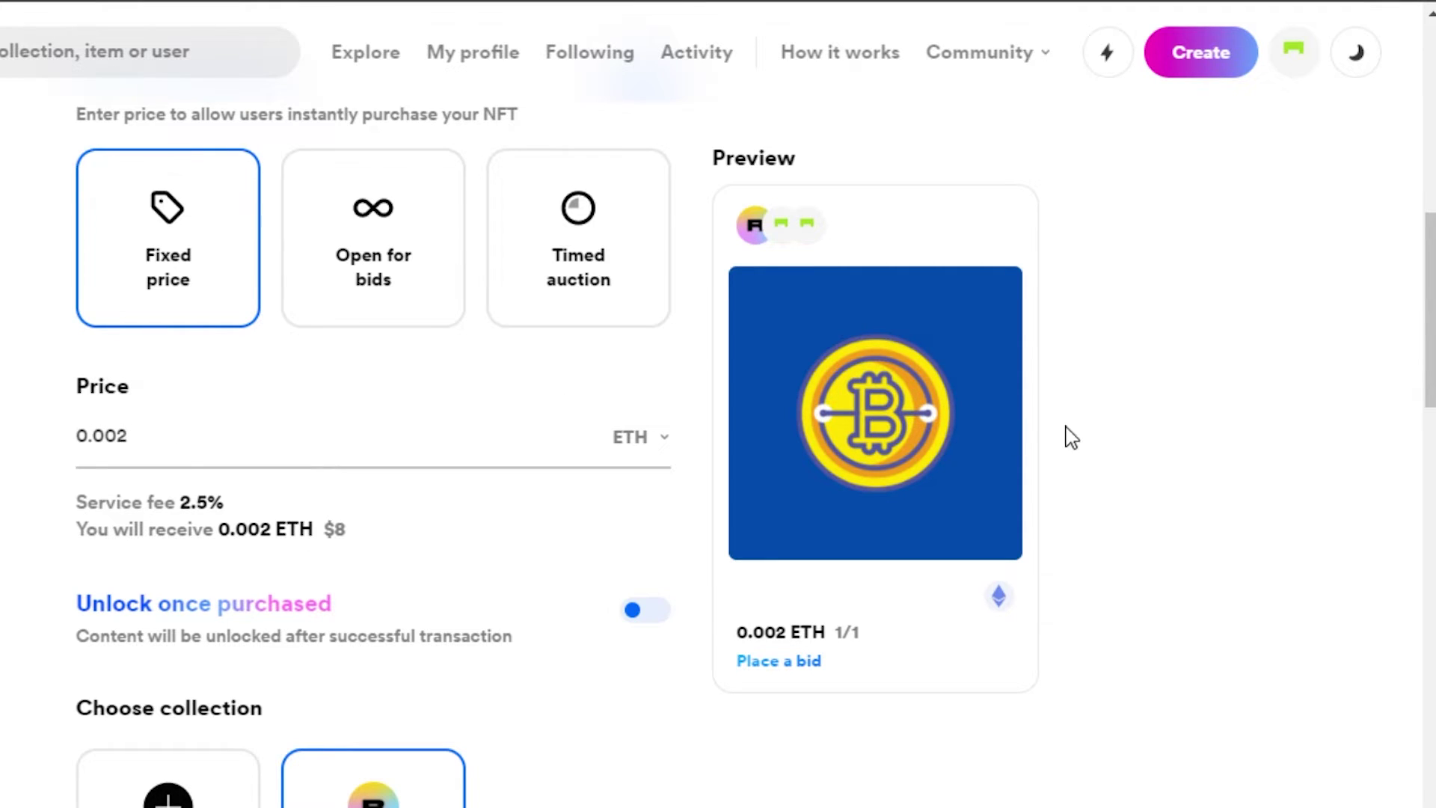
View the currencies available for the item's price and close the list, keeping ETH.
scroll(645, 196, down, 2)
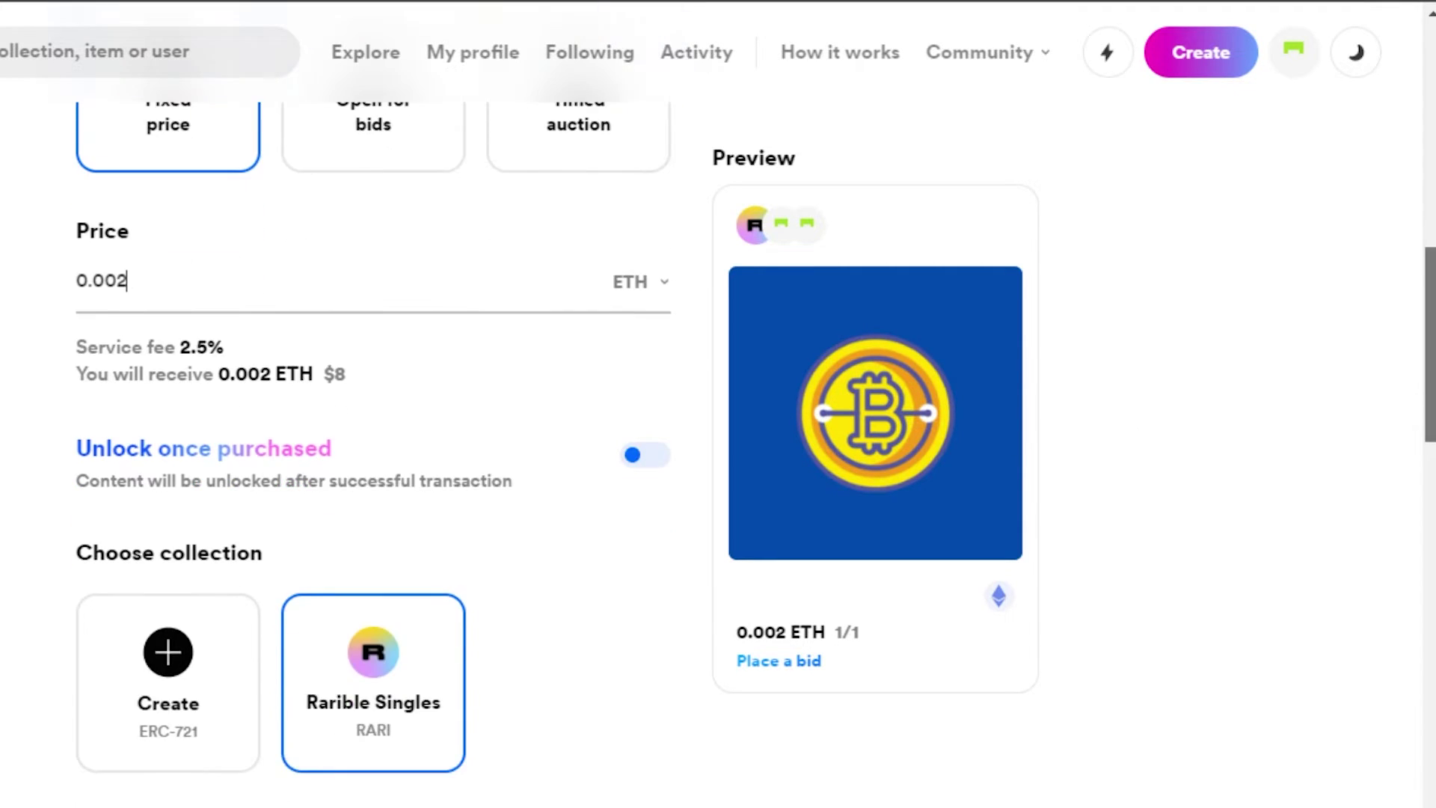
click(645, 283)
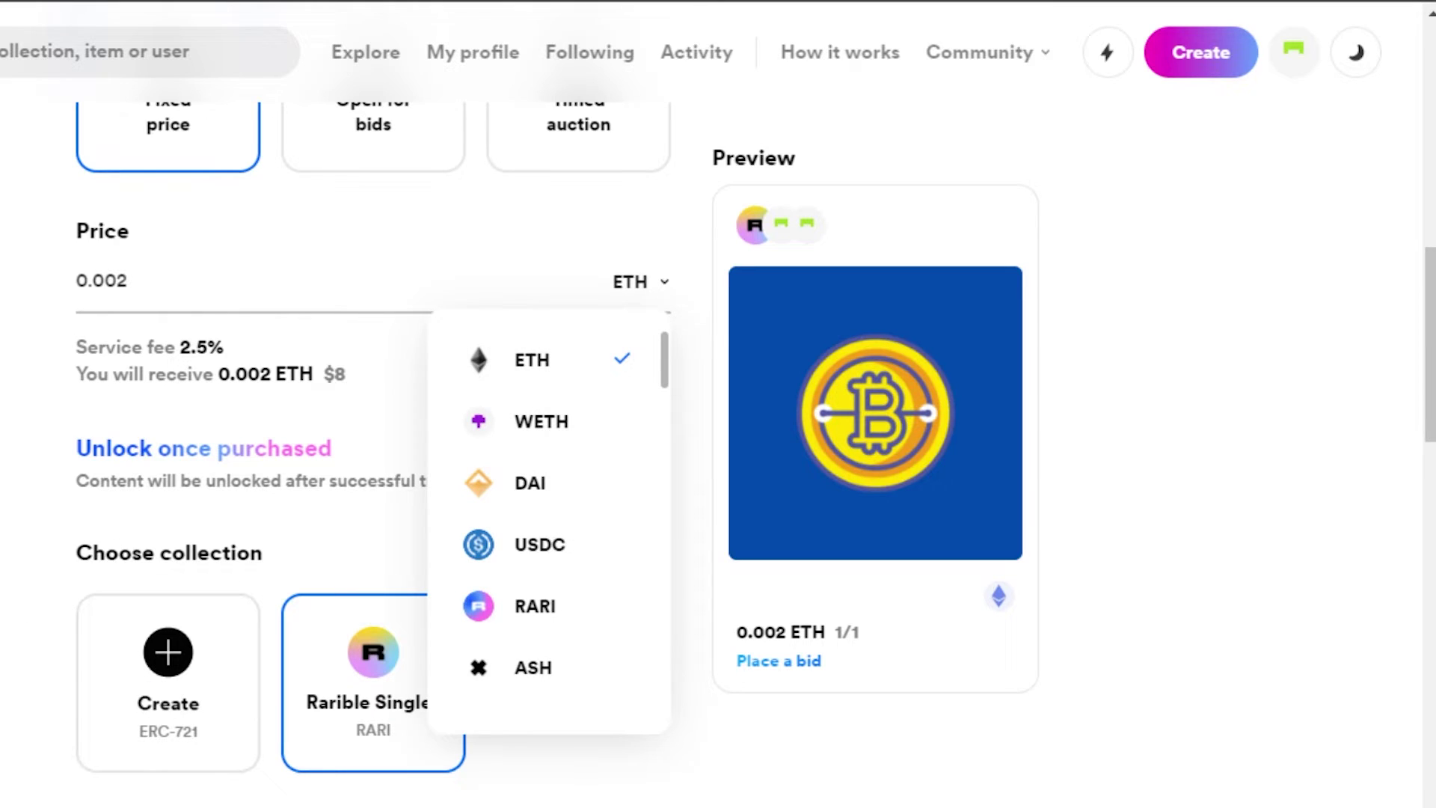
click(340, 757)
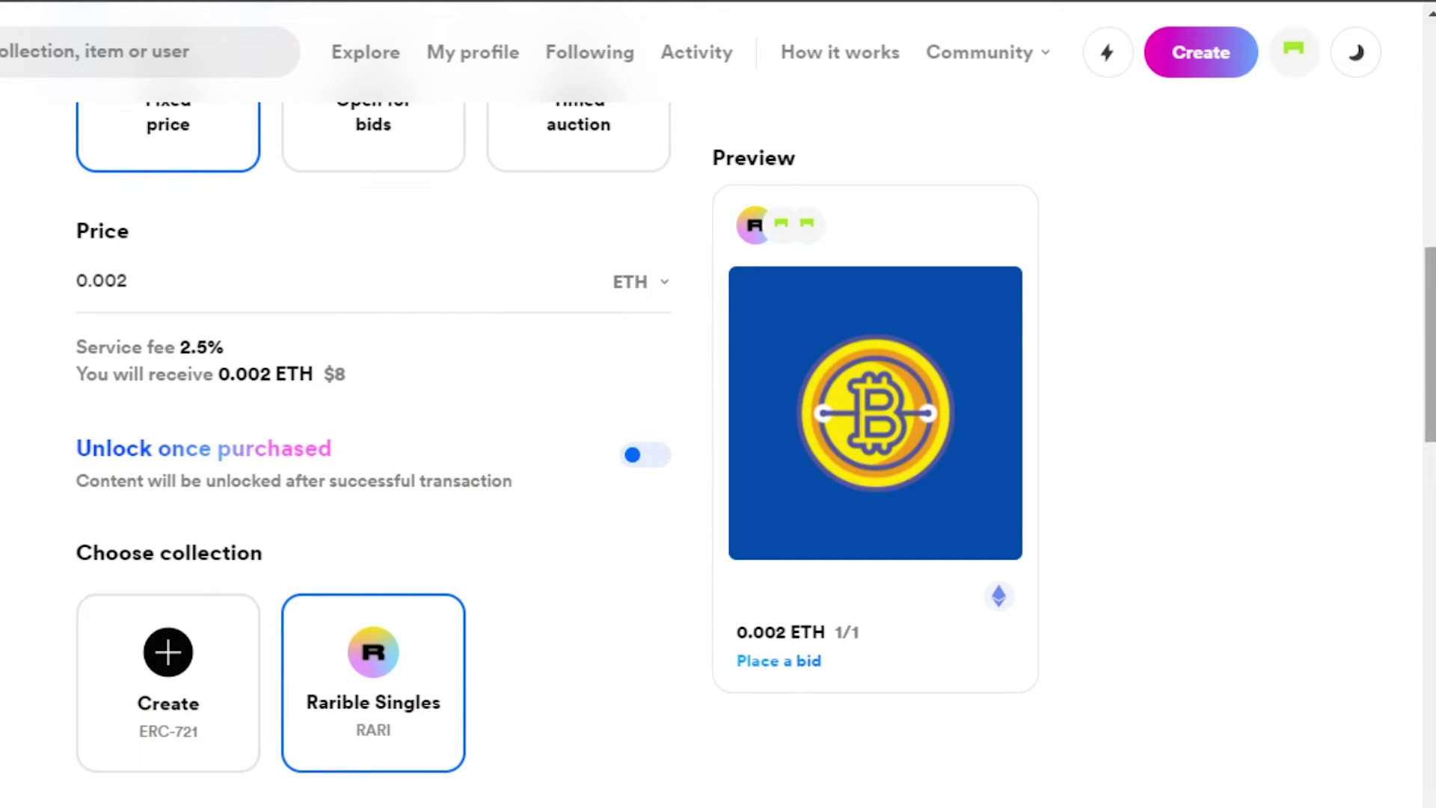
Show the advanced settings of the single item form.
scroll(1151, 583, down, 8)
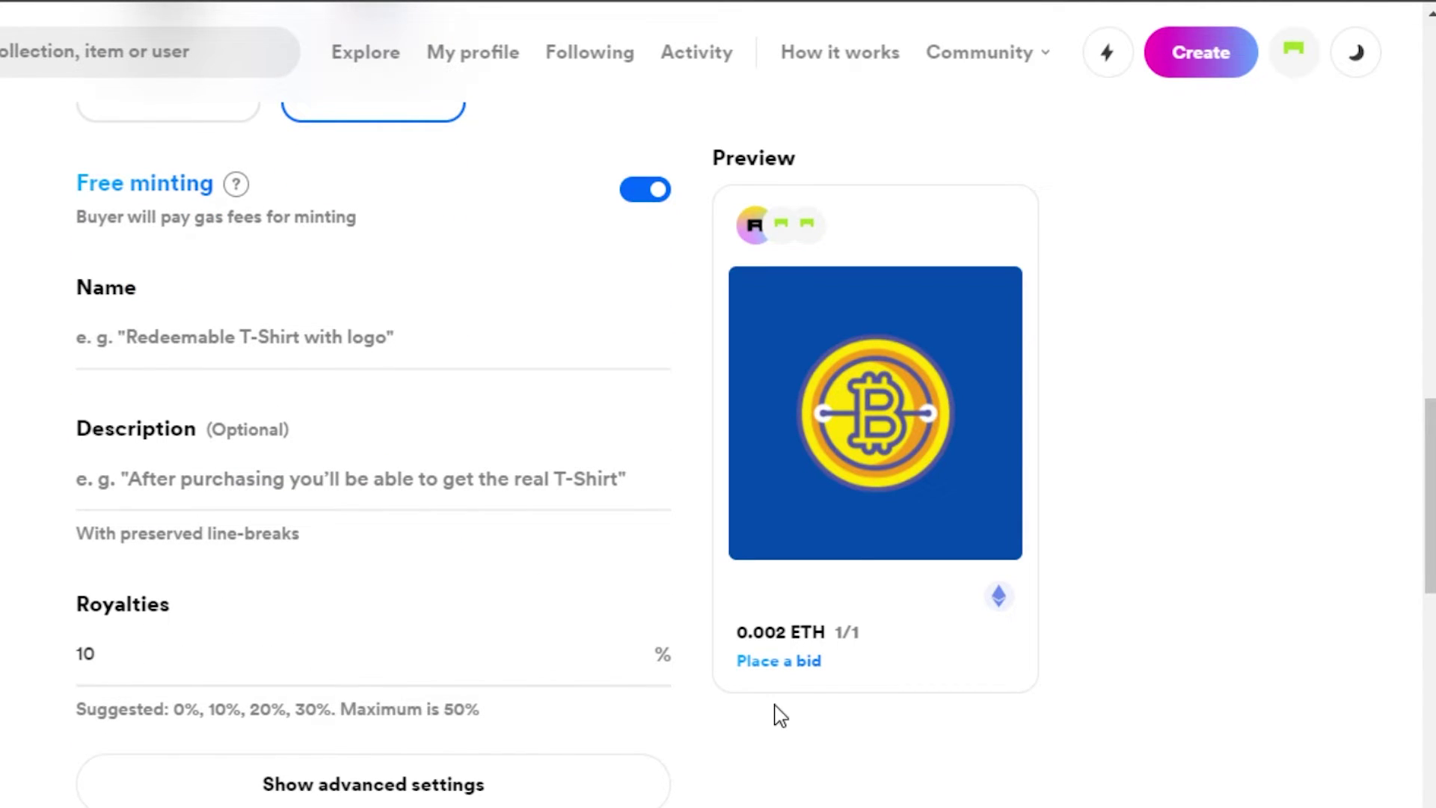
scroll(464, 509, down, 4)
click(392, 479)
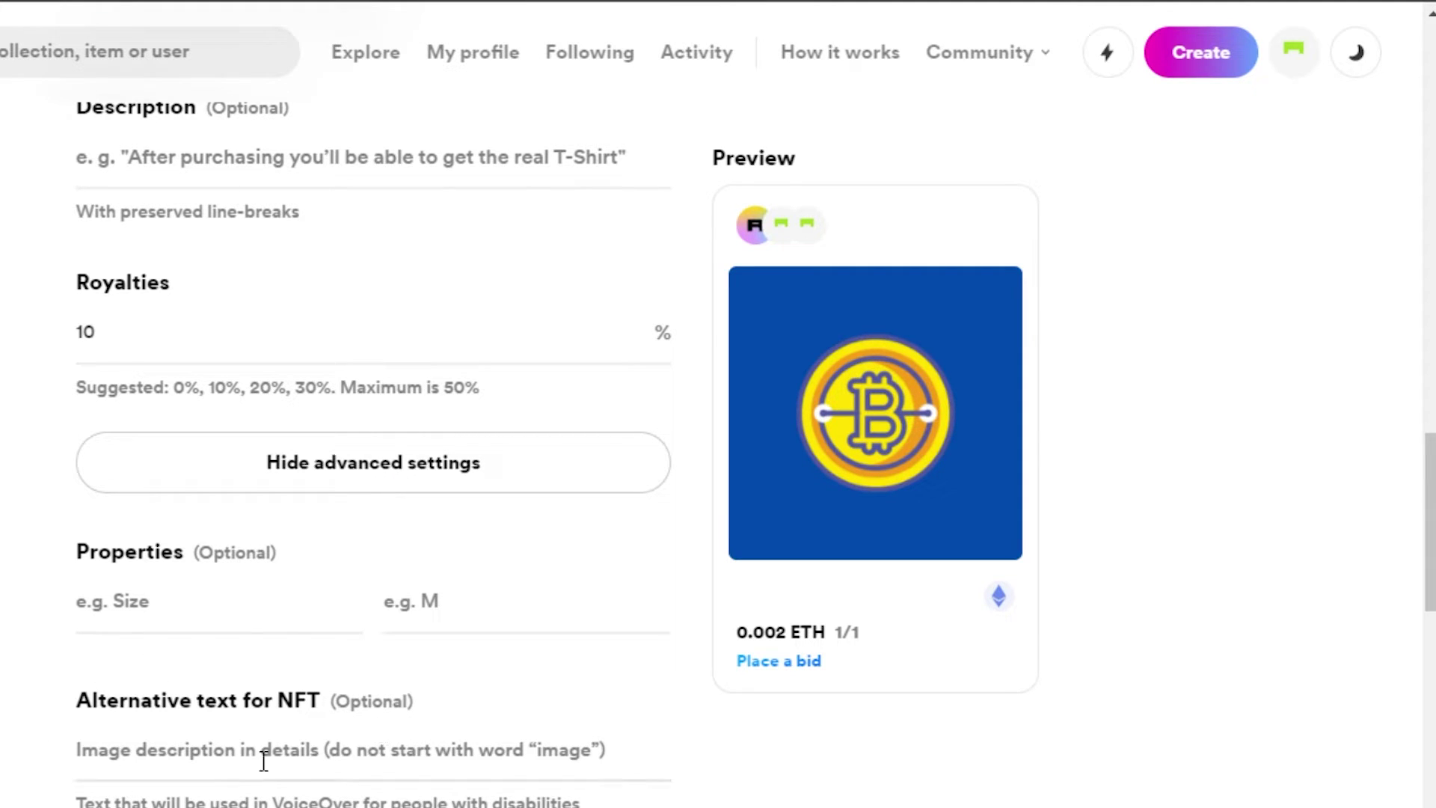
Look through the item form's collection, free minting, name, description, royalties, properties and alternative text fields.
scroll(1254, 680, down, 8)
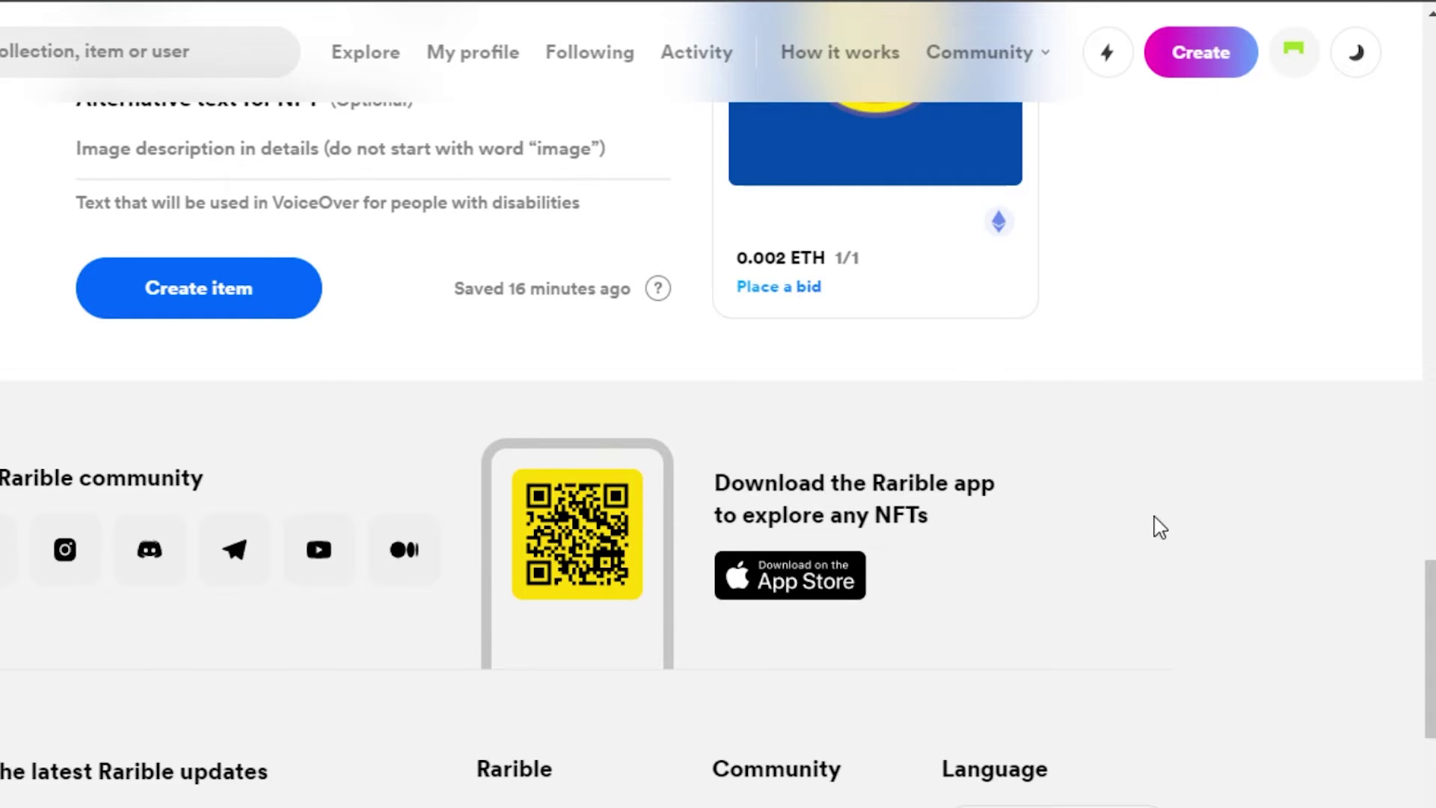
scroll(711, 449, up, 5)
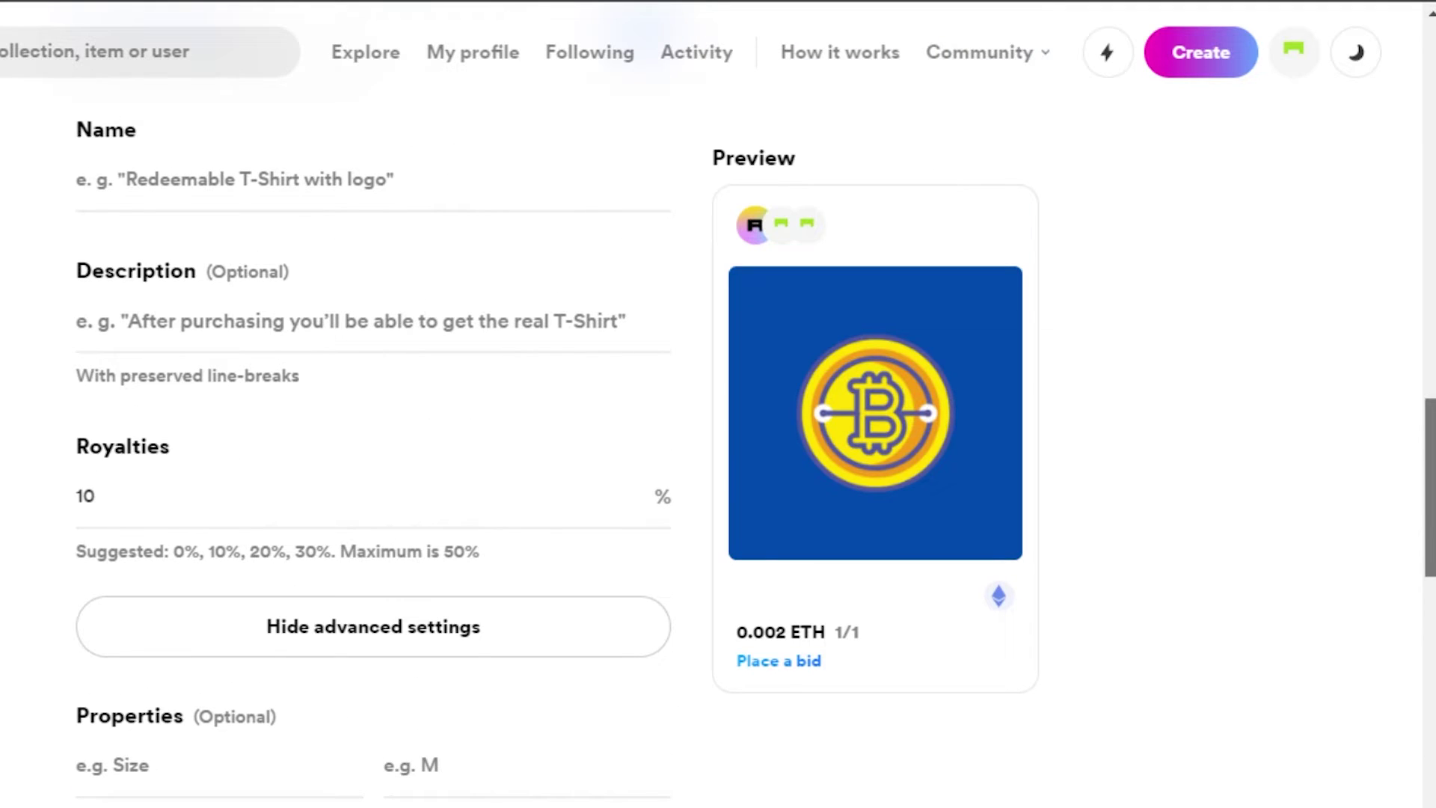
scroll(231, 401, down, 9)
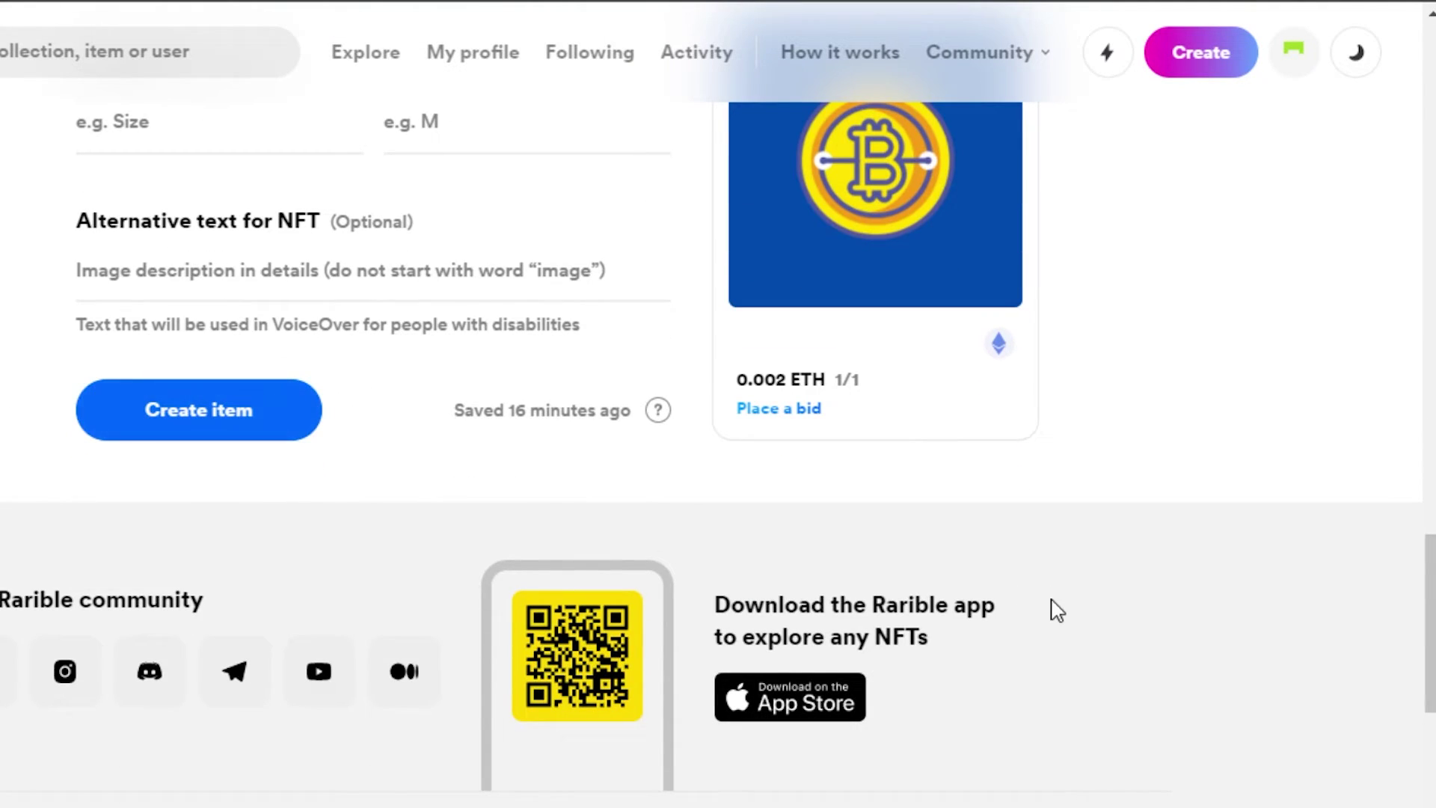
scroll(224, 538, up, 12)
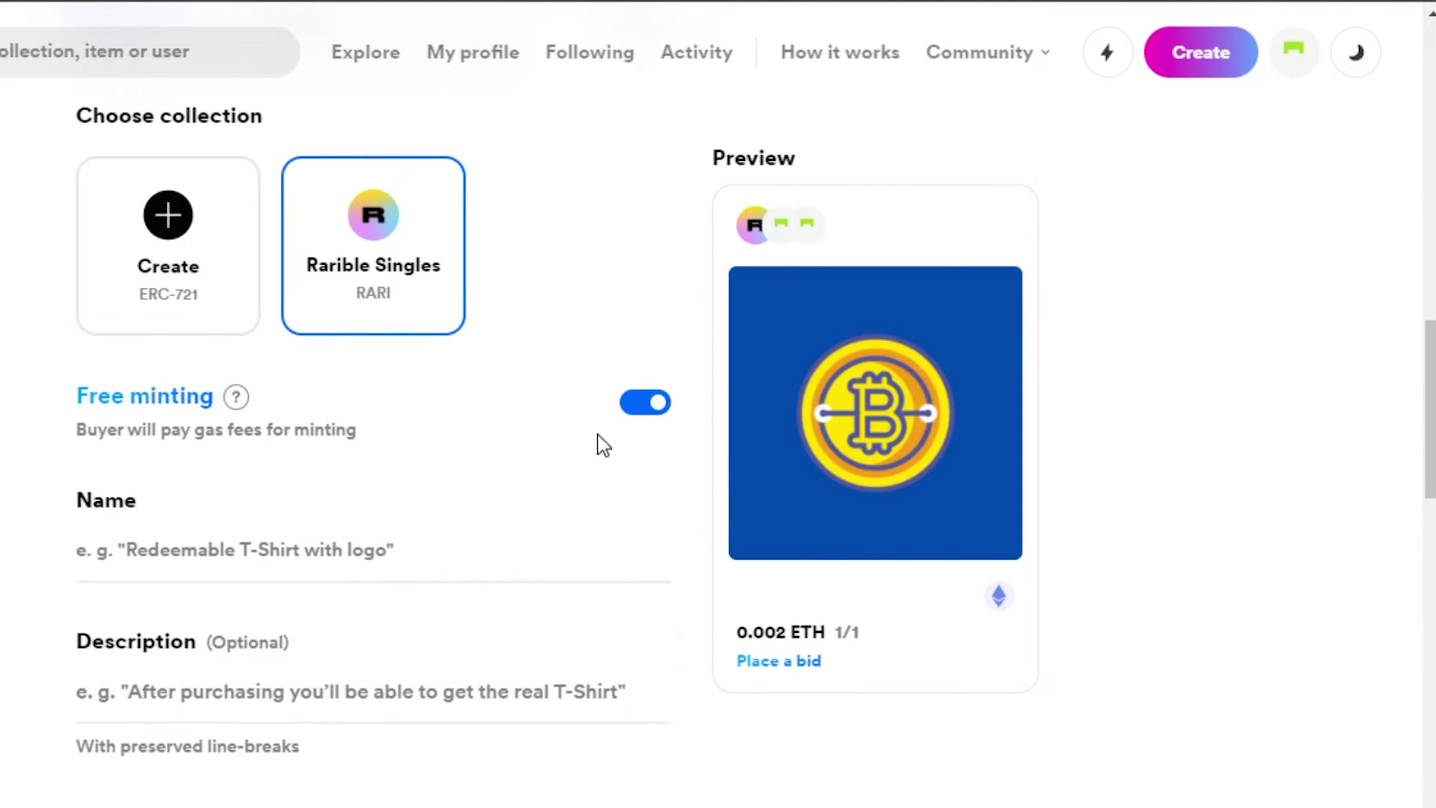
scroll(374, 448, up, 3)
scroll(374, 448, down, 7)
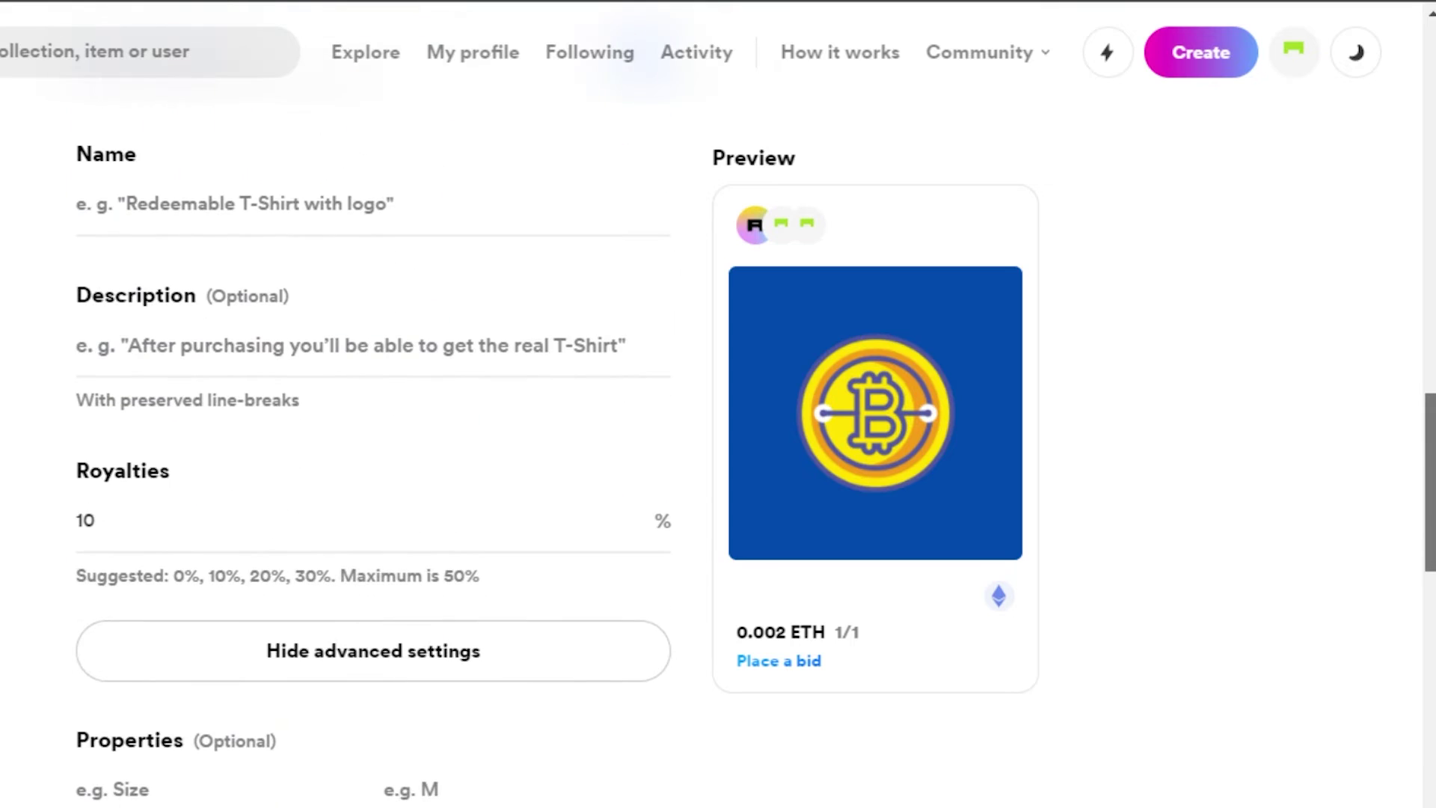
scroll(374, 449, up, 15)
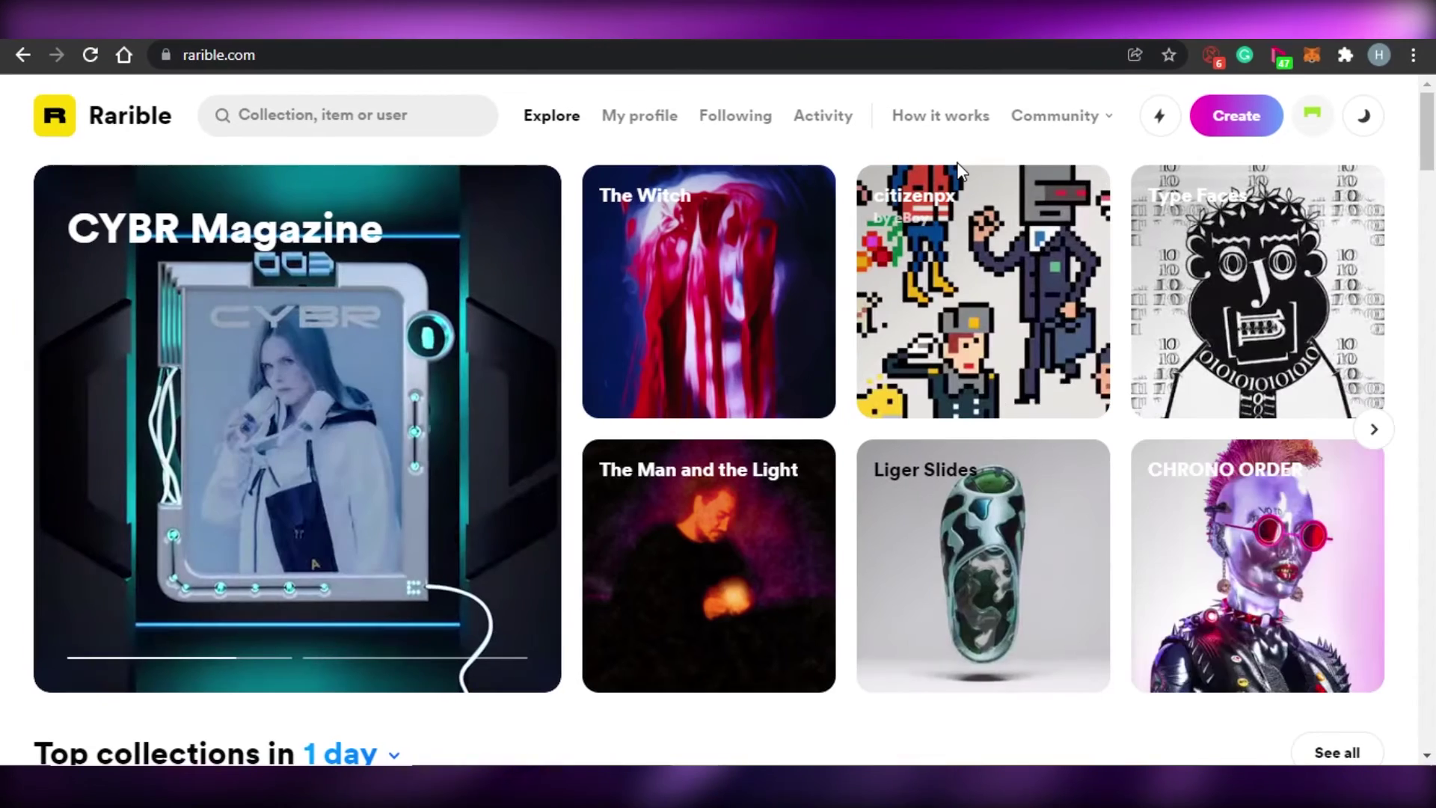
Look through the home page down to the Explore listings and return to the featured collections.
drag(1427, 126, 1432, 415)
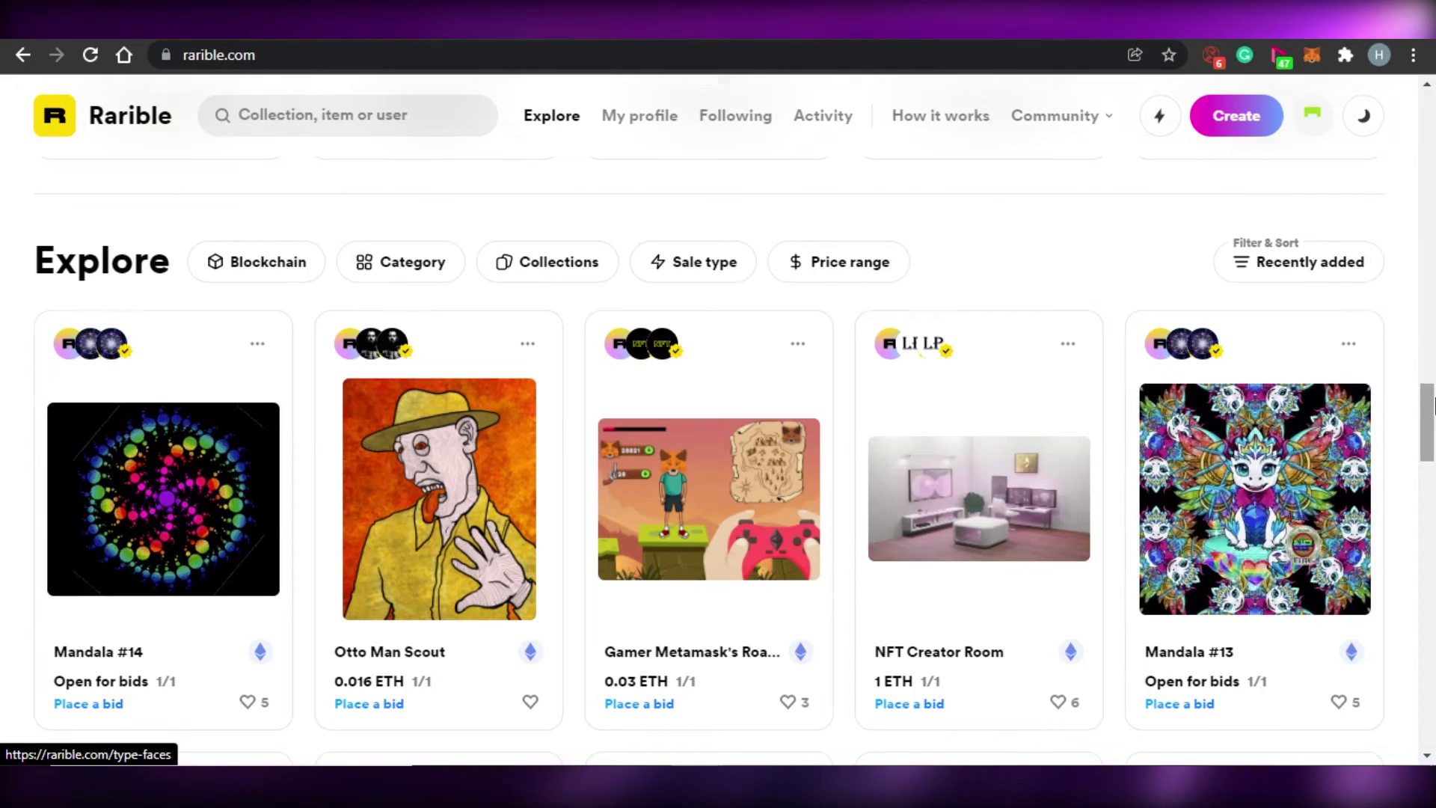
drag(1433, 406, 1433, 131)
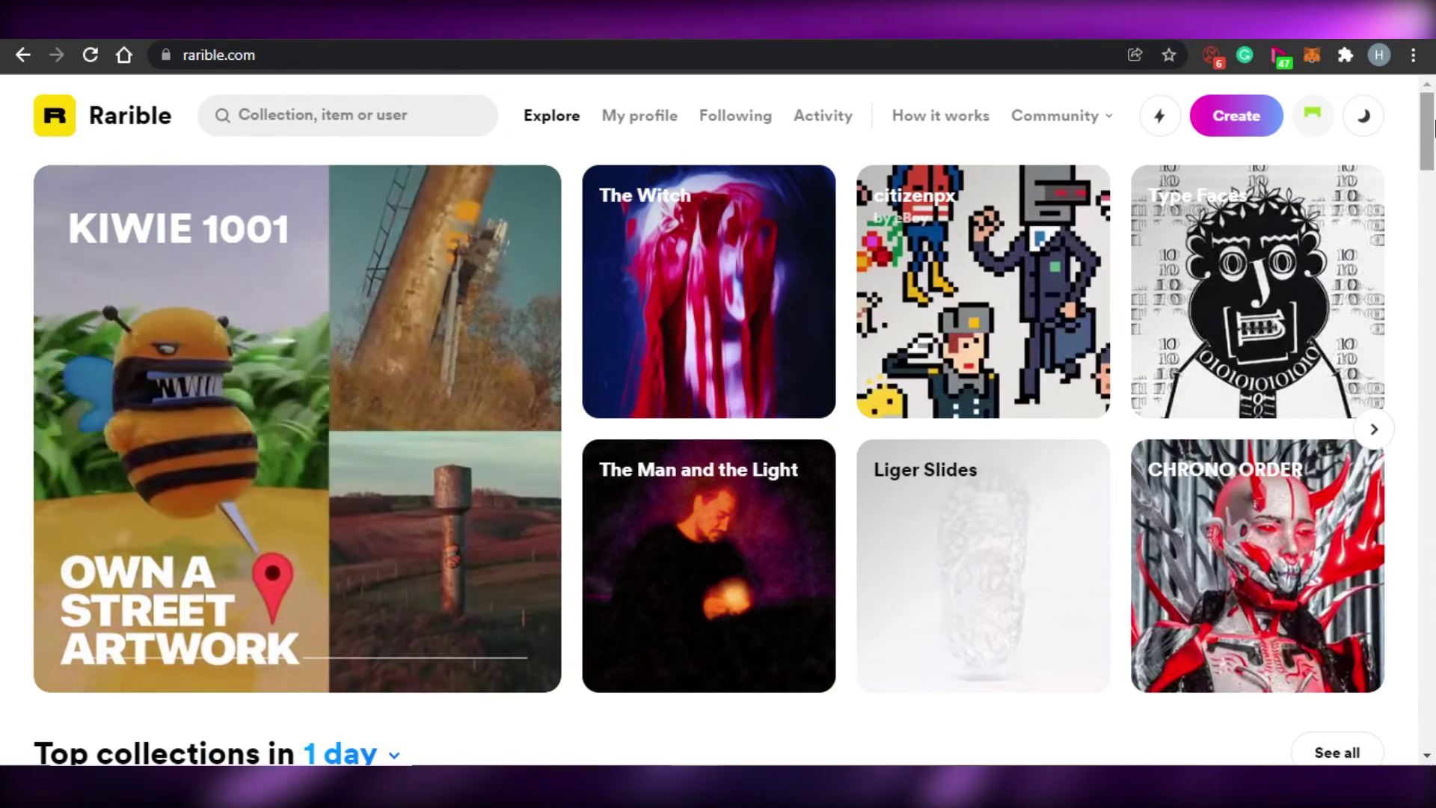
mouse_move(1432, 127)
mouse_down()
mouse_move(1432, 643)
mouse_move(1432, 101)
mouse_up()
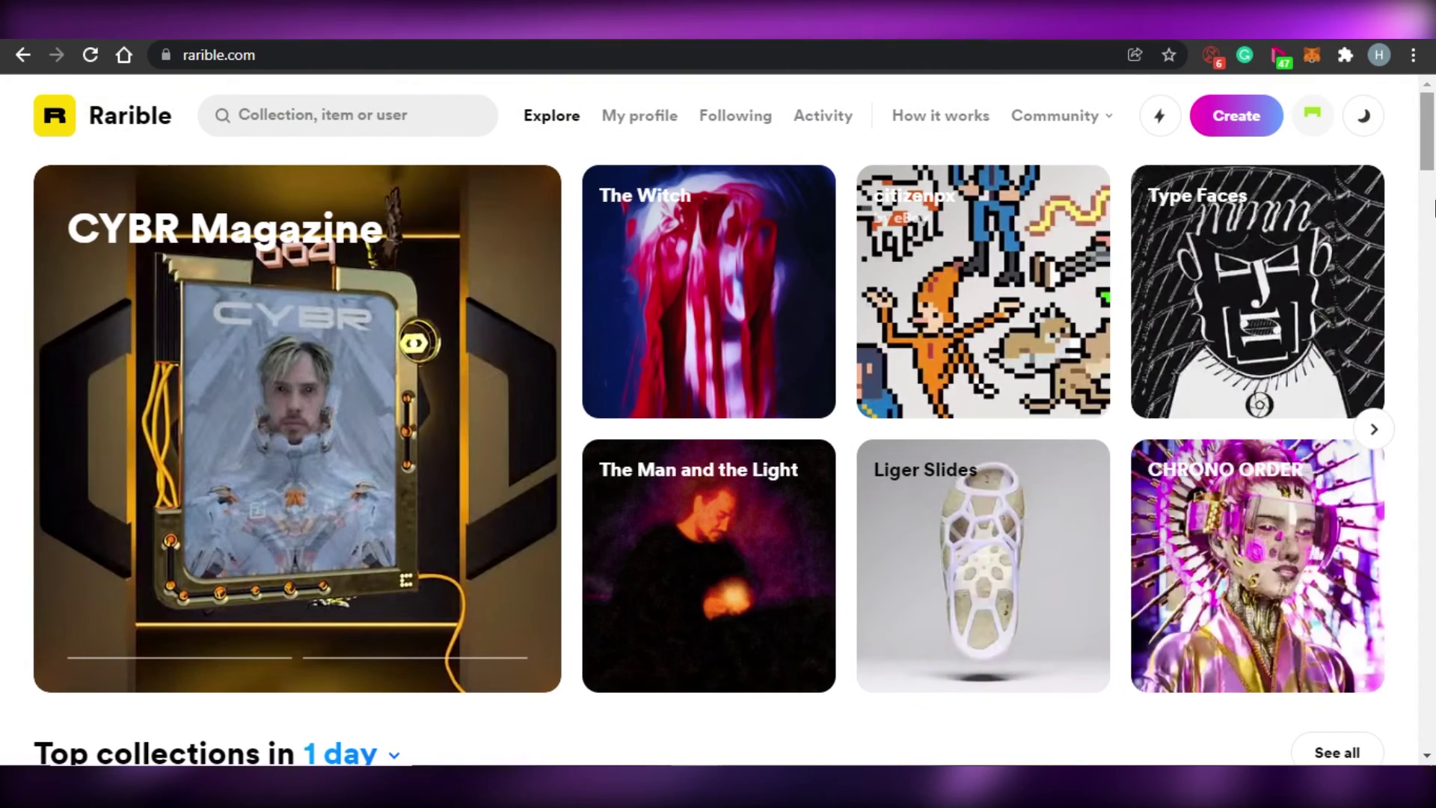
drag(1432, 208, 1432, 97)
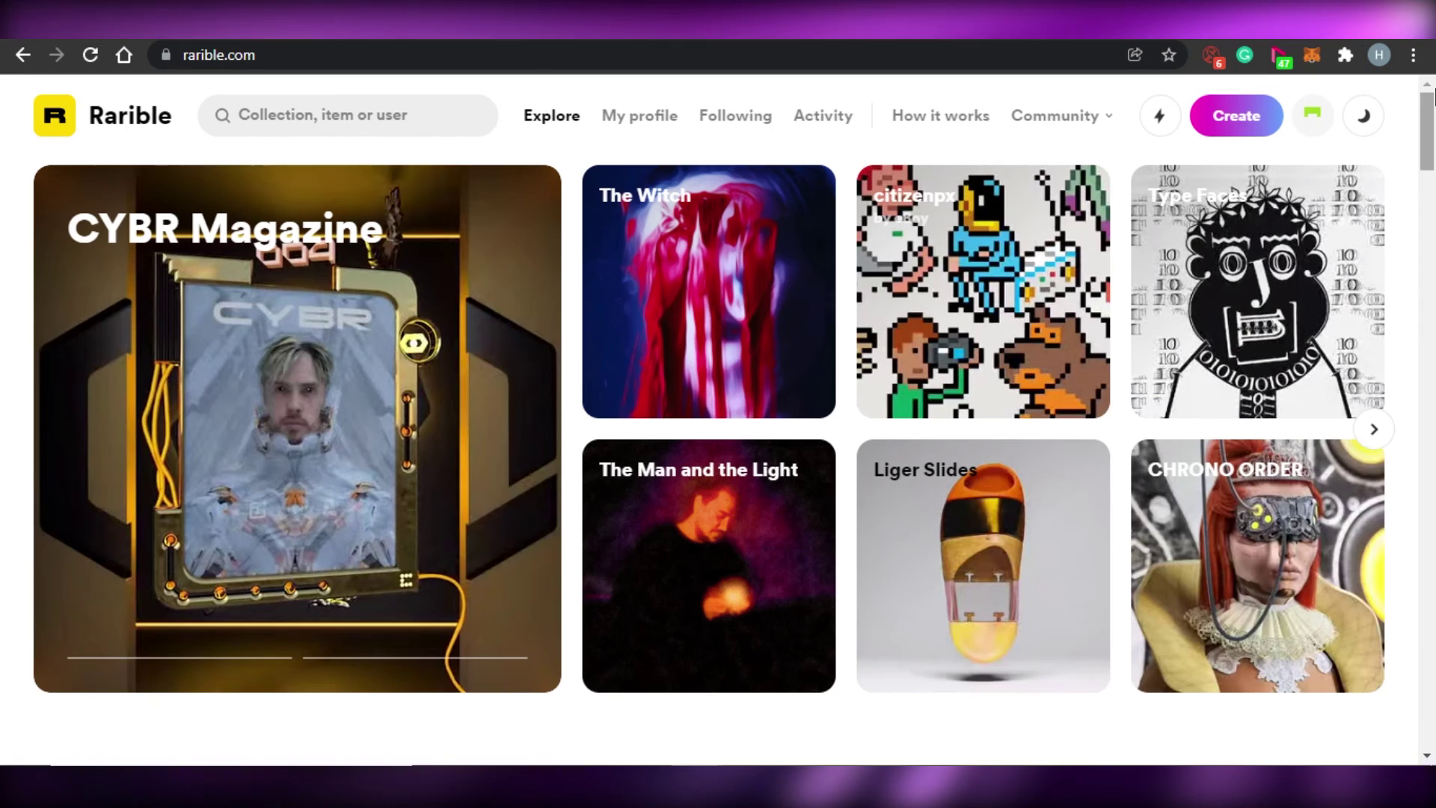